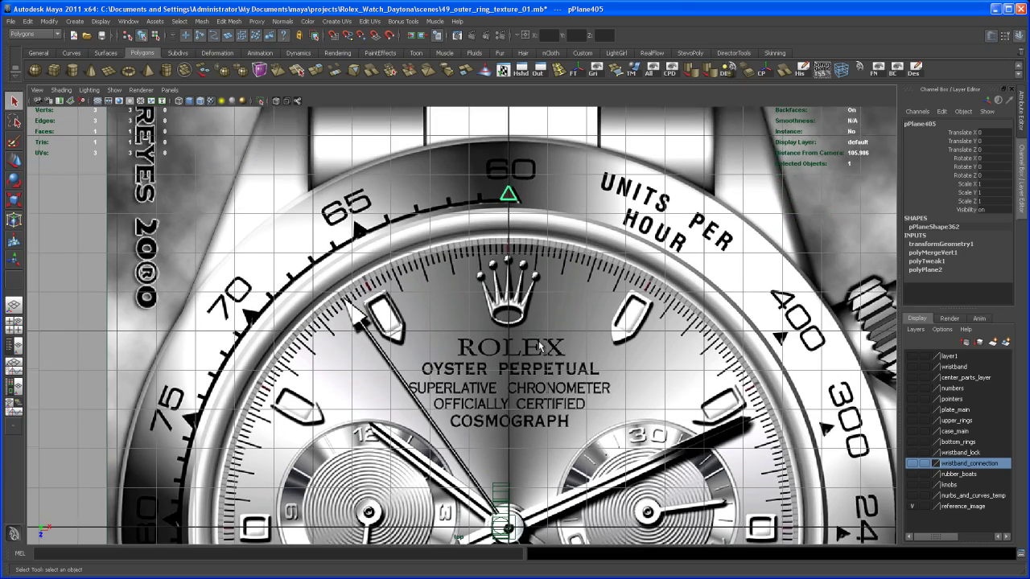
Move the pivot of the small triangle below the 60 to the grid origin at the watch's centre.
middle_click_drag(602, 352, 592, 421, "alt")
right_click_drag(546, 360, 565, 361, "alt")
middle_click_drag(565, 361, 536, 389, "alt")
scroll(535, 389, "up", 4)
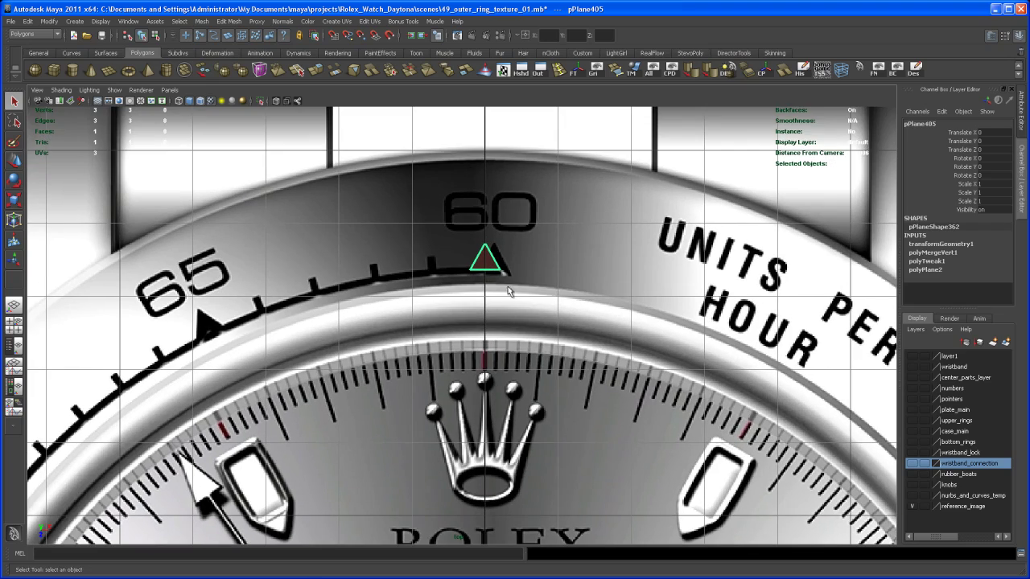
key("w")
scroll(649, 418, "down", 5)
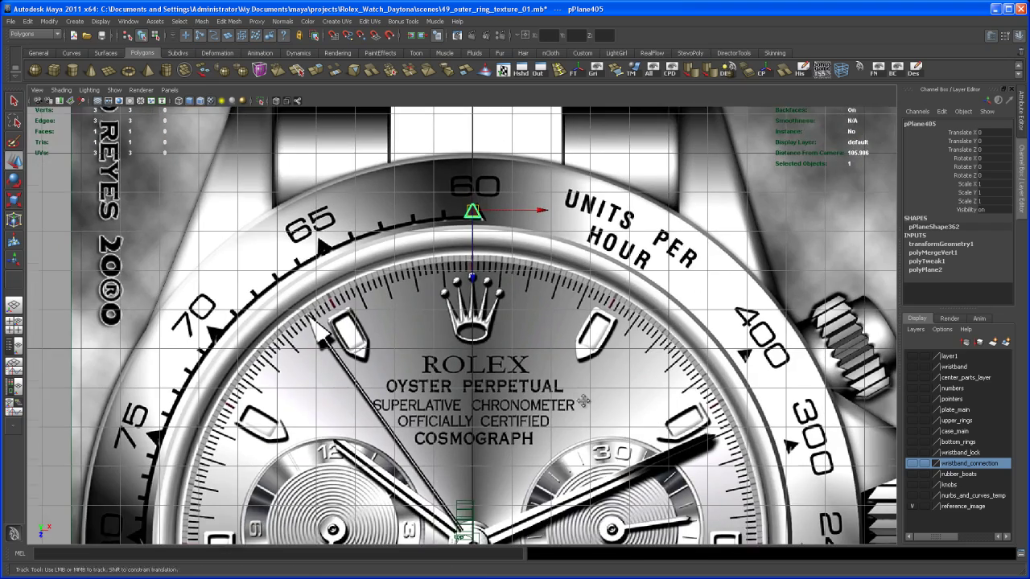
middle_click_drag(585, 404, 582, 388, "alt")
middle_click_drag(575, 431, 591, 359, "alt")
right_click_drag(569, 395, 570, 412, "alt")
middle_click_drag(570, 412, 571, 396, "alt")
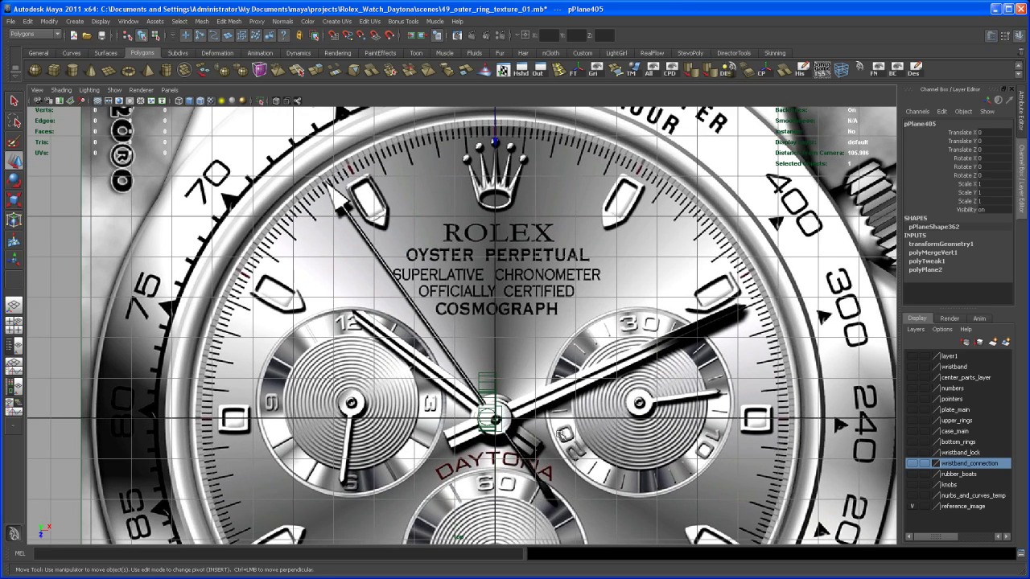
key("Insert")
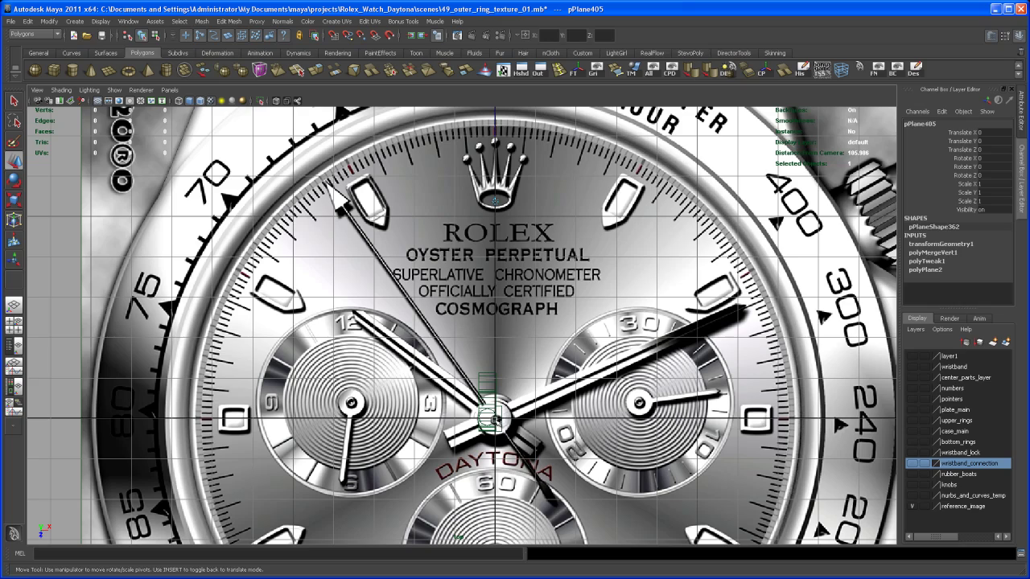
key("x")
middle_click(496, 418)
key("Insert")
Rotate the triangle about -55° in Y around the watch's centre onto the marker beside the 400.
right_click_drag(578, 368, 544, 331, "alt")
middle_click_drag(544, 331, 515, 385, "alt")
right_click_drag(515, 385, 519, 373, "alt")
middle_click_drag(519, 372, 523, 345, "alt")
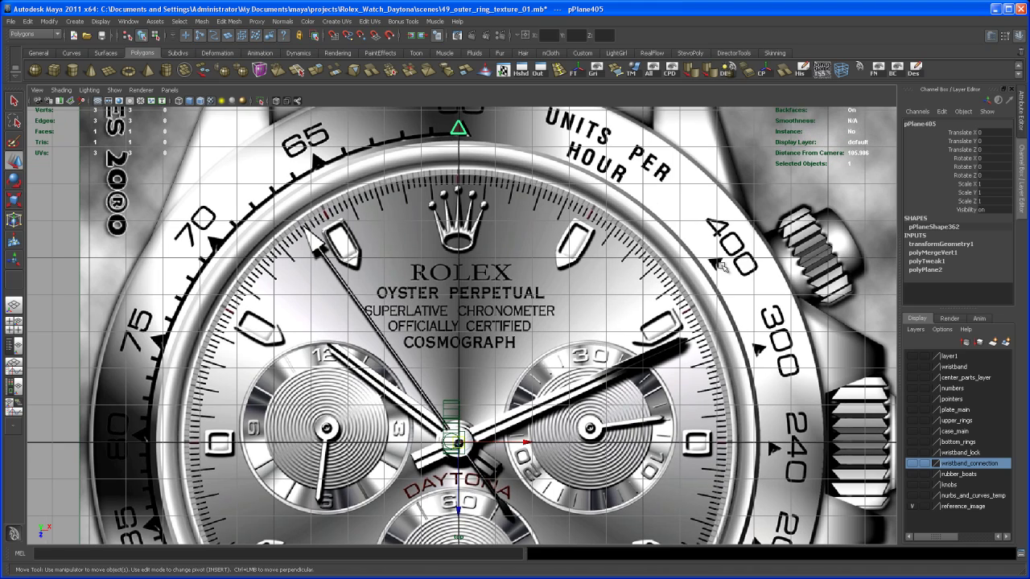
middle_click_drag(752, 359, 730, 233, "alt")
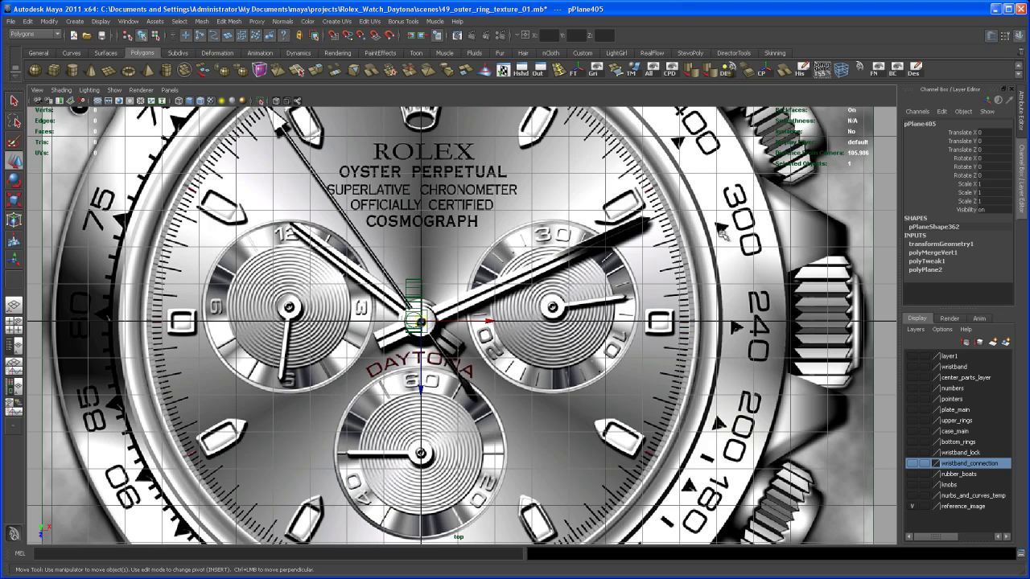
middle_click_drag(718, 224, 715, 320, "alt")
mouse_move(669, 242)
middle_mouse_down("alt")
mouse_move(700, 307)
mouse_move(677, 313)
middle_mouse_up("alt")
key("e")
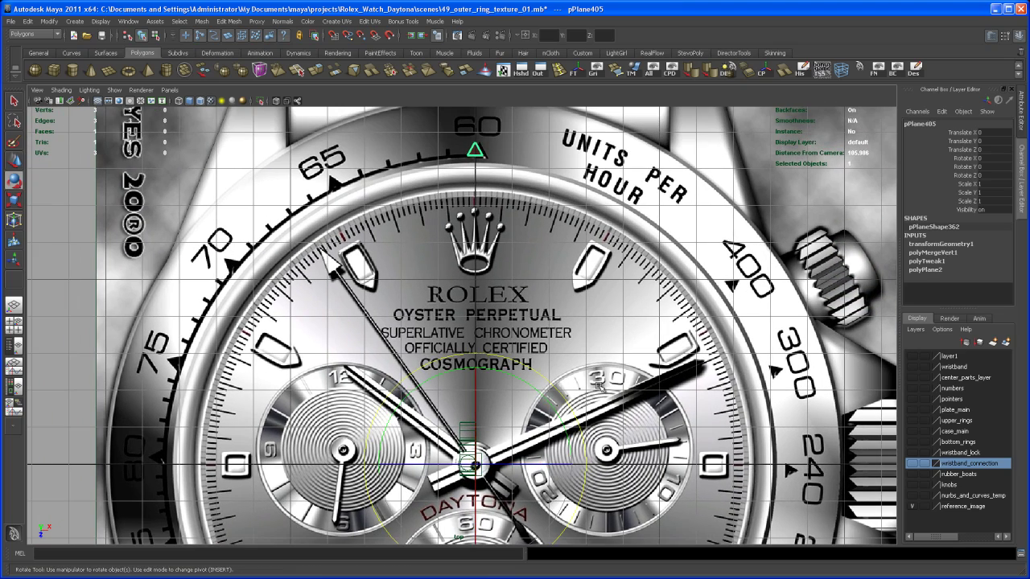
mouse_move(566, 393)
left_mouse_down()
mouse_move(591, 452)
mouse_move(586, 500)
left_mouse_up()
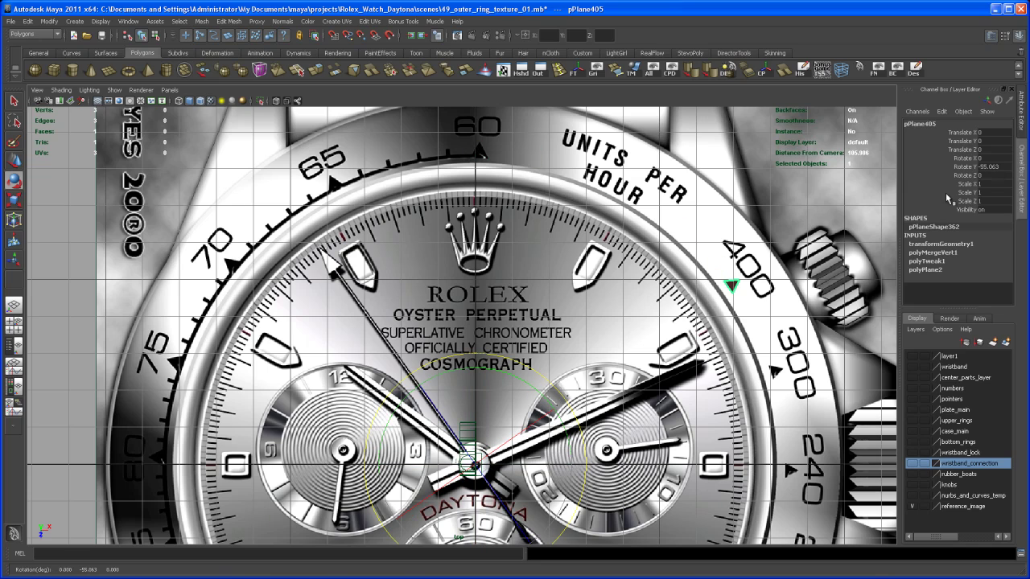
Examine up close, with X-ray shading, how the rotated triangle fits the printed marker beside the 400.
right_click_drag(740, 355, 805, 366, "alt")
middle_click_drag(806, 366, 642, 372, "alt")
right_click_drag(642, 373, 837, 446, "alt")
middle_click_drag(873, 455, 616, 463, "alt")
right_click_drag(616, 464, 651, 466, "alt")
scroll(650, 467, "up", 6)
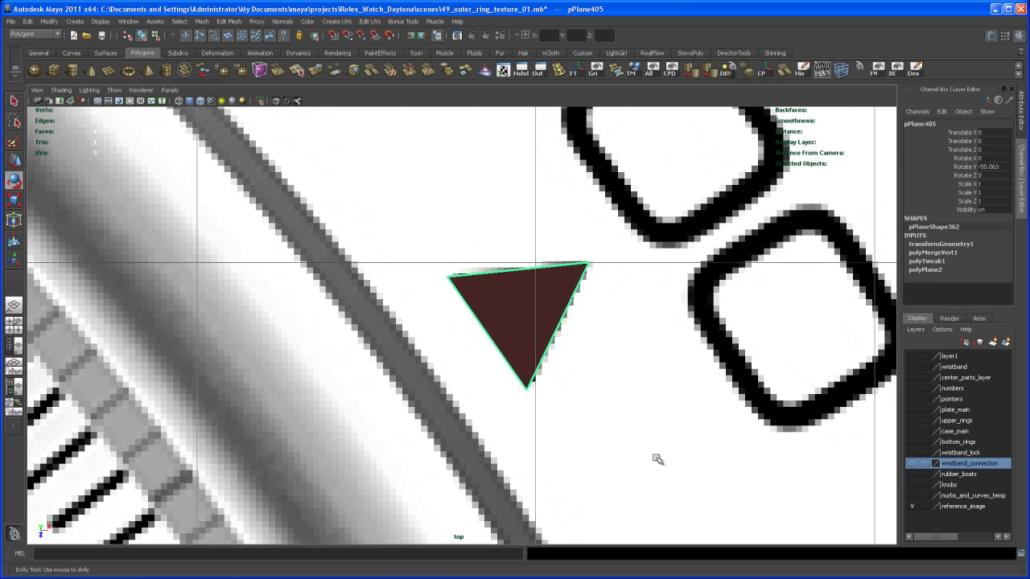
left_click(277, 101)
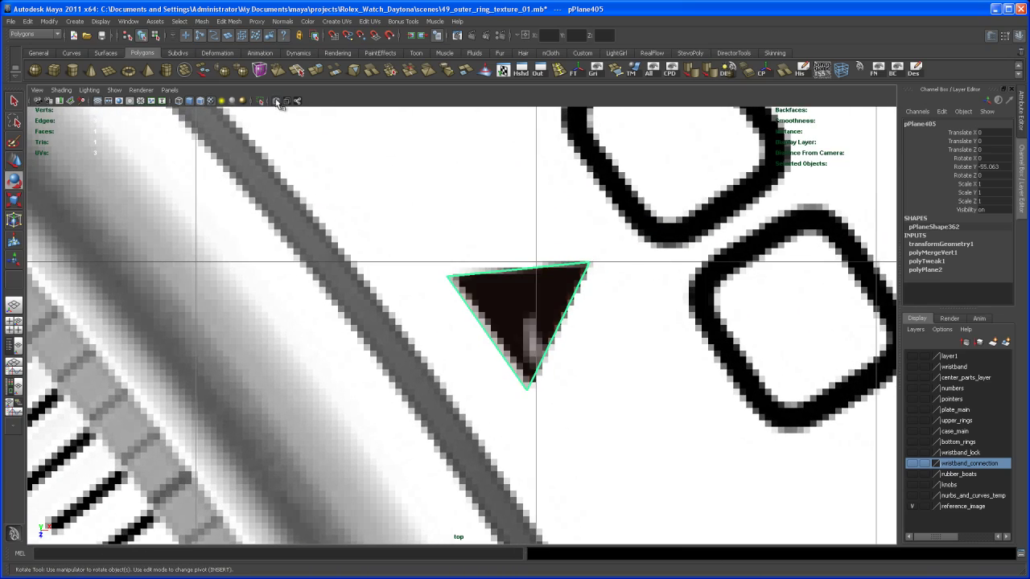
scroll(579, 359, "up", 2)
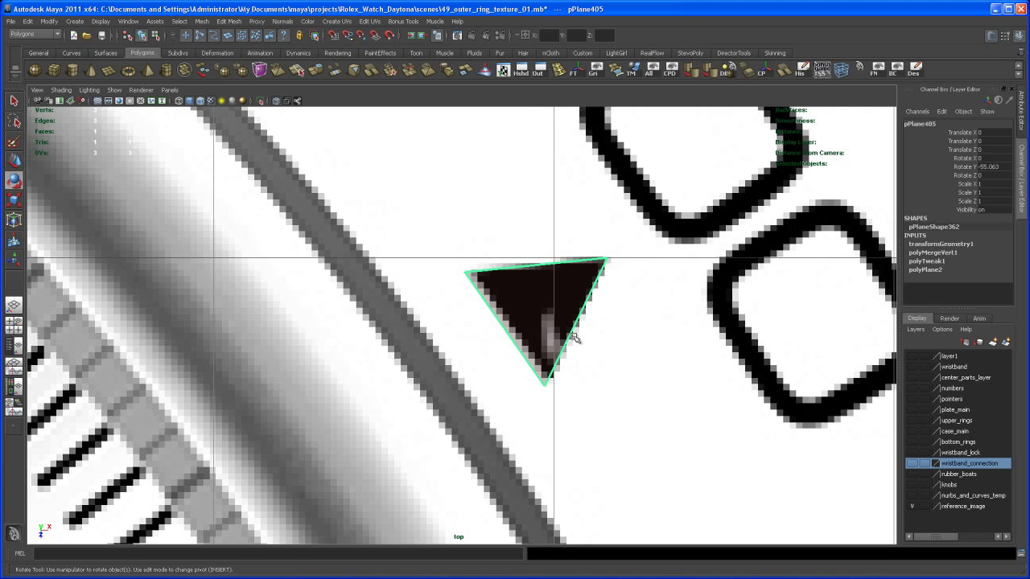
middle_click_drag(594, 358, 571, 369, "alt")
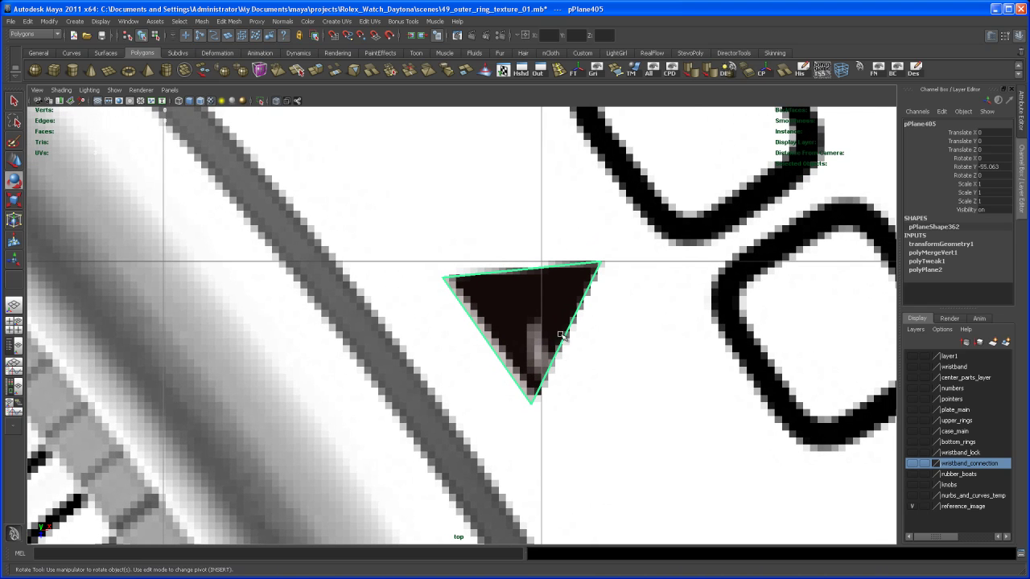
scroll(561, 333, "down", 5)
scroll(552, 341, "up", 3)
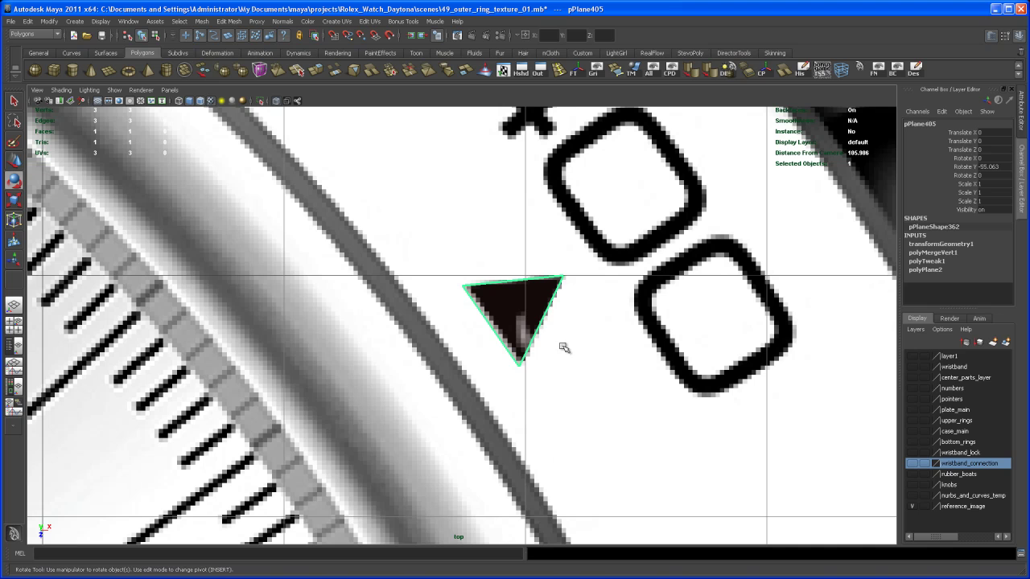
scroll(560, 346, "down", 2)
scroll(559, 330, "up", 2)
scroll(563, 330, "down", 5)
scroll(564, 336, "up", 2)
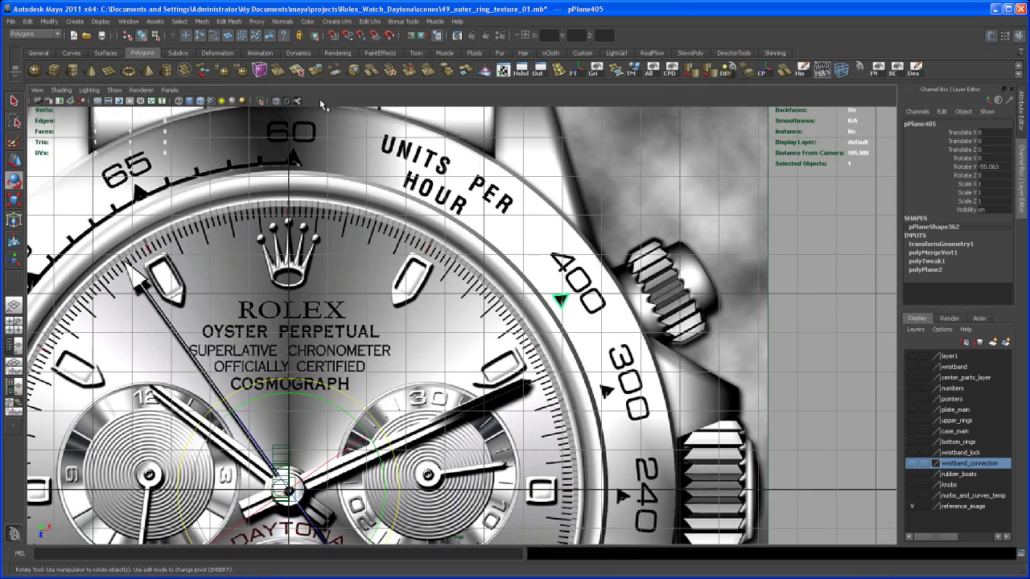
scroll(445, 265, "down", 1)
middle_click_drag(447, 266, 534, 232, "alt")
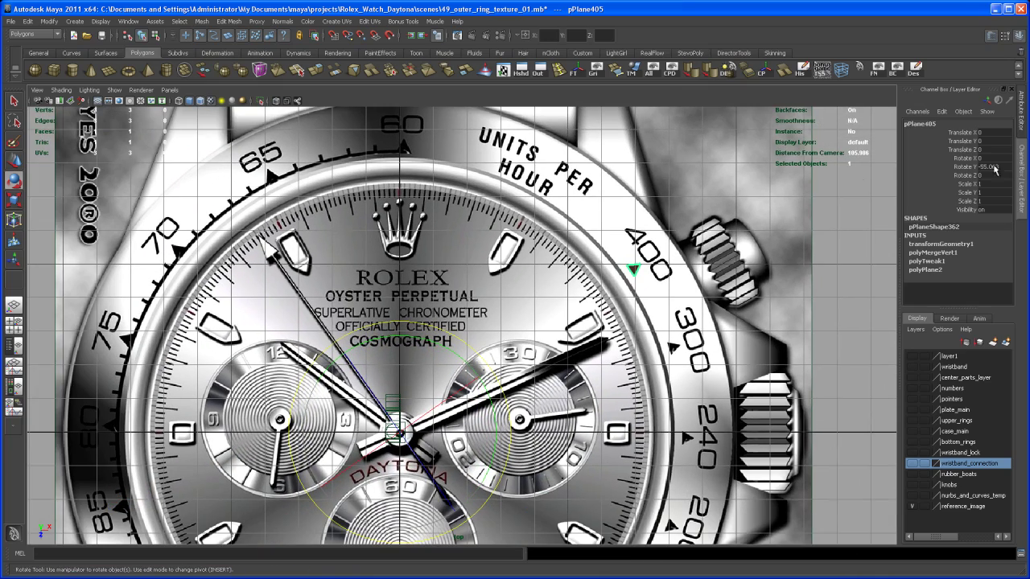
Reset the triangle's Rotate Y to 0 to bring it back below the 60.
double_click(1008, 169)
type("0")
key("Return")
right_click_drag(513, 318, 511, 293, "alt")
middle_click_drag(510, 293, 556, 281, "alt")
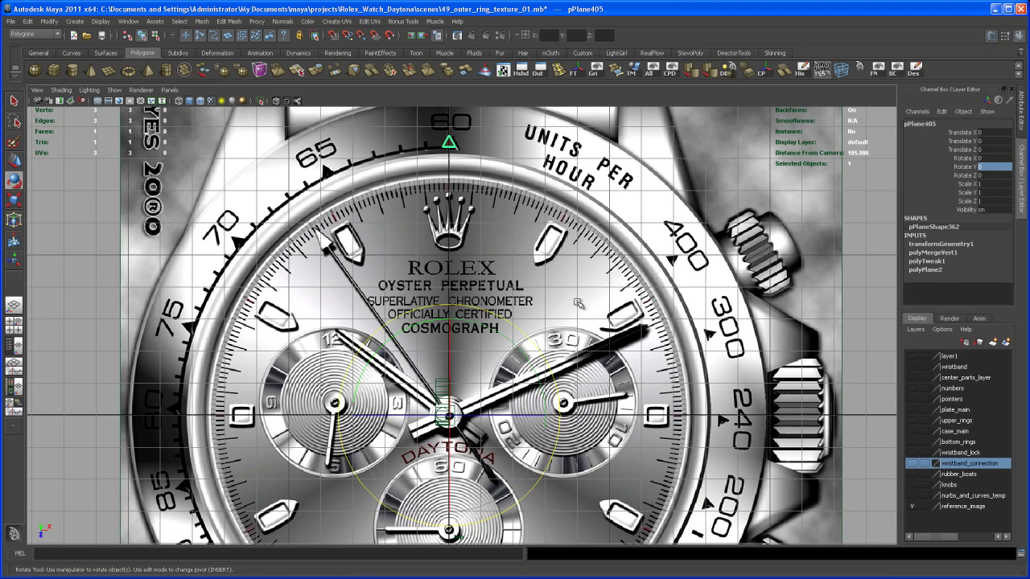
middle_click_drag(465, 164, 500, 170, "alt")
middle_click_drag(485, 227, 457, 228, "alt")
right_click_drag(456, 229, 471, 234, "alt")
middle_click_drag(471, 234, 498, 214, "alt")
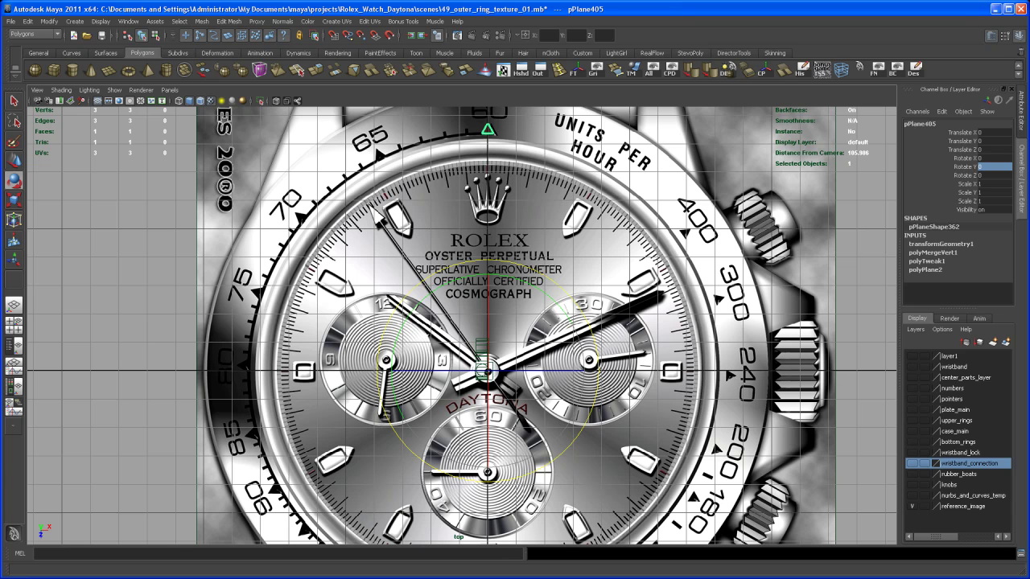
Switch to Firefox to consult the marker angles in ROLEX_degrees.jpg, and return to Maya.
key("alt+Tab")
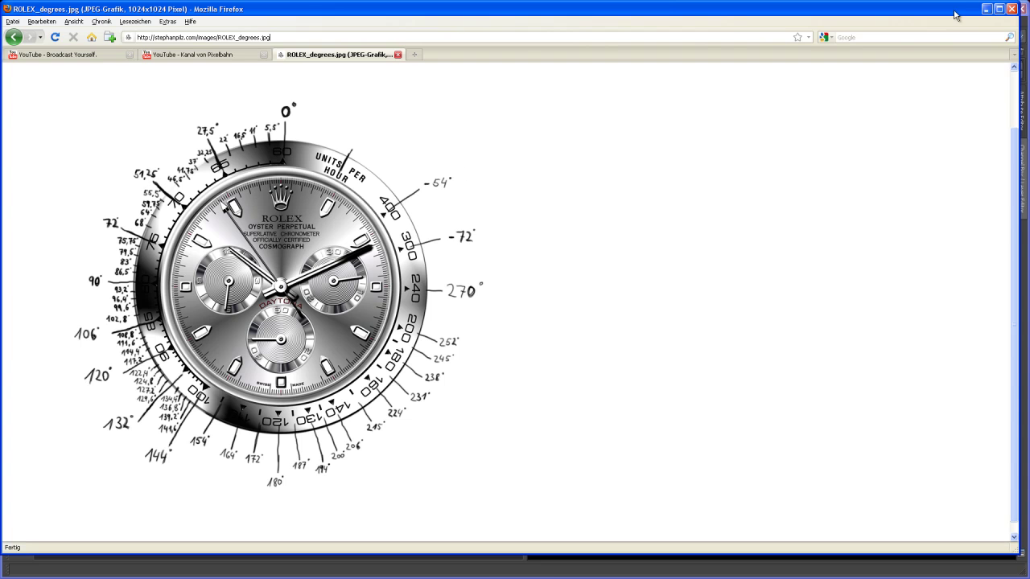
left_click(988, 9)
scroll(554, 230, "up", 3)
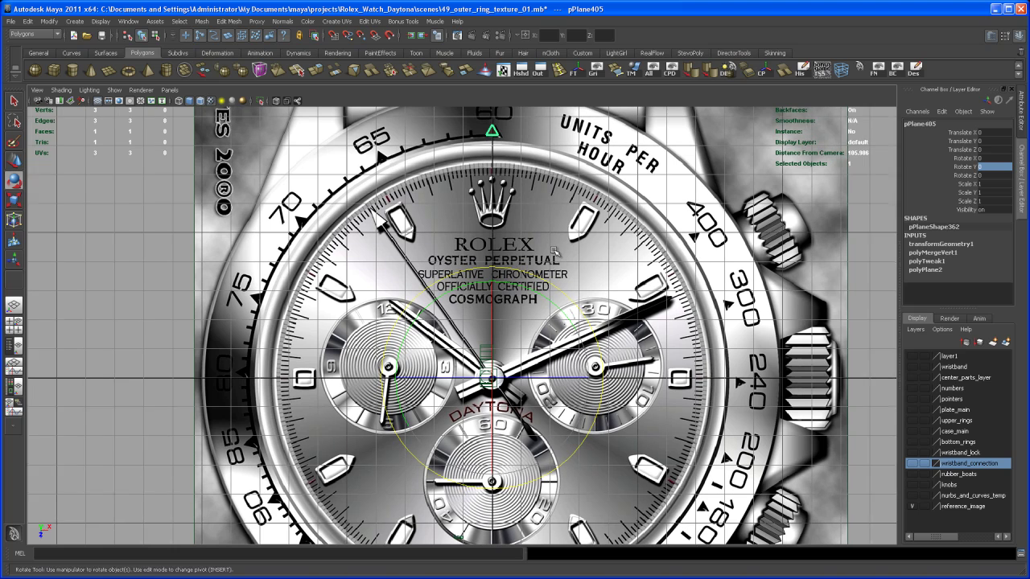
Duplicate the triangle below the 60 and set the copy's Rotate Y to 51.25 for the 70 marker.
key("ctrl+d")
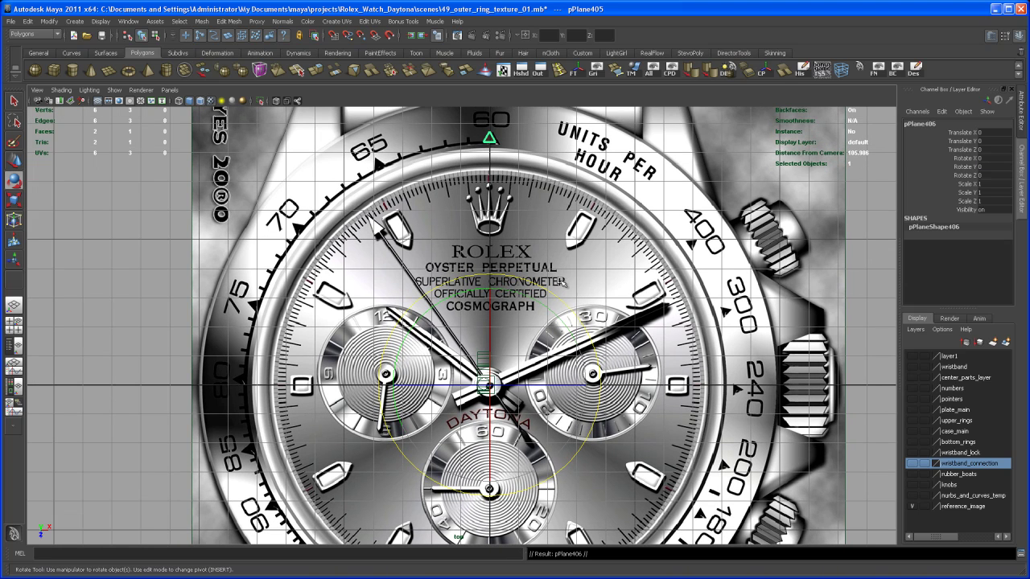
mouse_move(561, 299)
left_mouse_down()
mouse_move(519, 278)
mouse_move(475, 274)
left_mouse_up()
double_click(997, 167)
type("51.25")
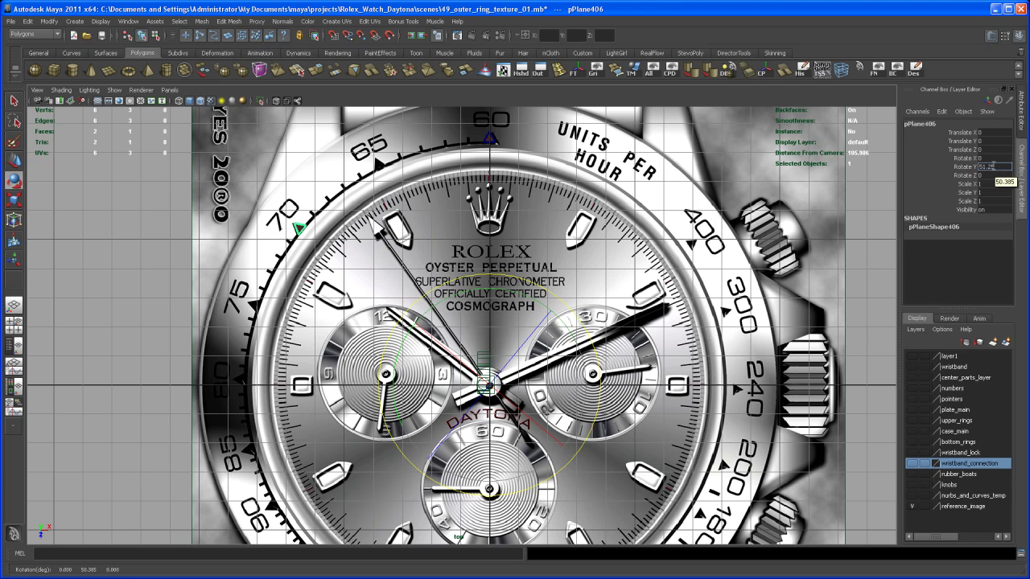
key("Return")
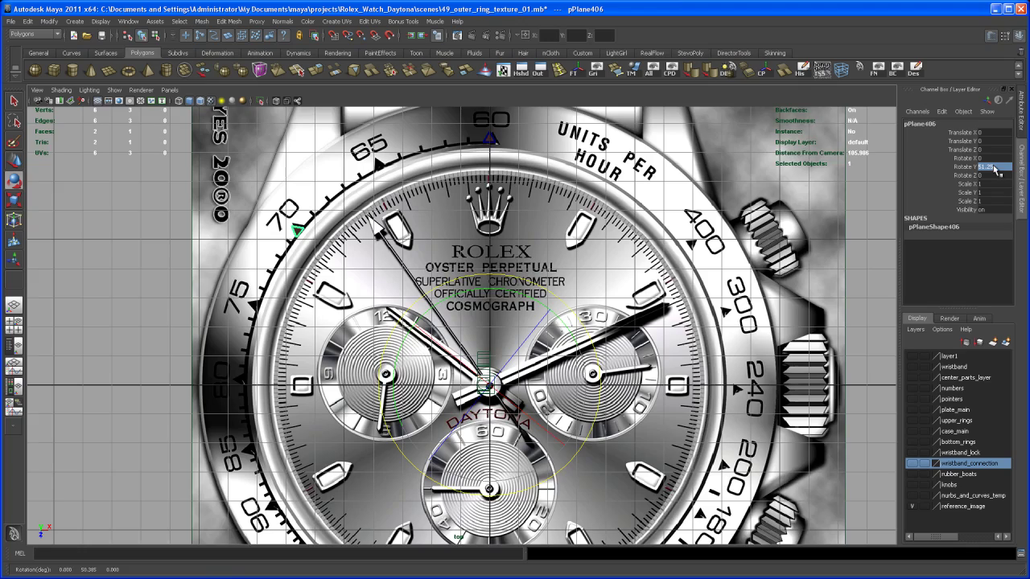
Inspect how the copied triangle sits on the 70 marker and the spacing of the ticks around it.
middle_click_drag(501, 219, 587, 288, "alt")
right_click_drag(527, 265, 633, 326, "alt")
right_click_drag(480, 254, 633, 353, "alt")
middle_click_drag(624, 273, 617, 336, "alt")
right_click_drag(708, 251, 771, 275, "alt")
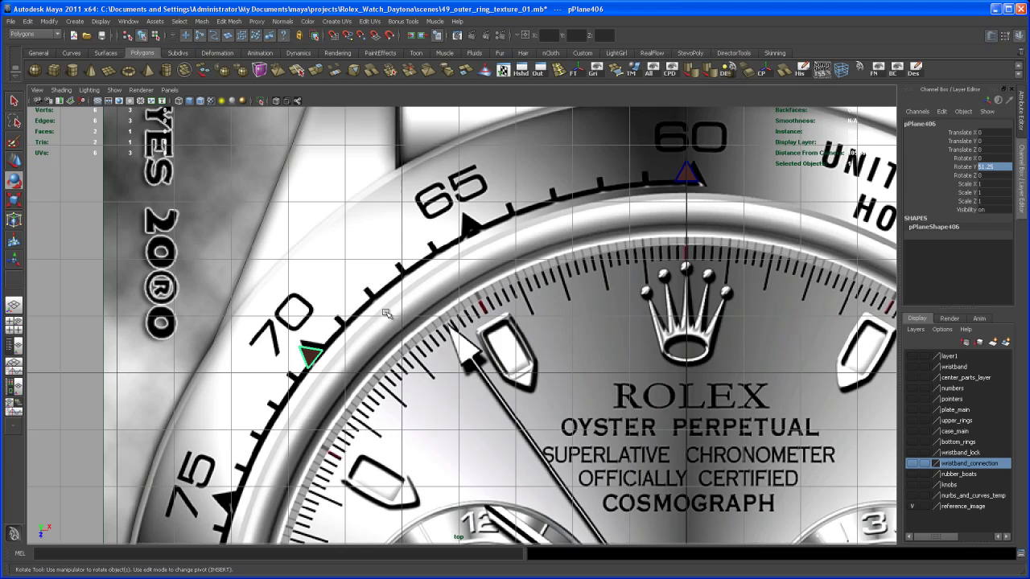
scroll(385, 316, "down", 4)
scroll(368, 331, "down", 5)
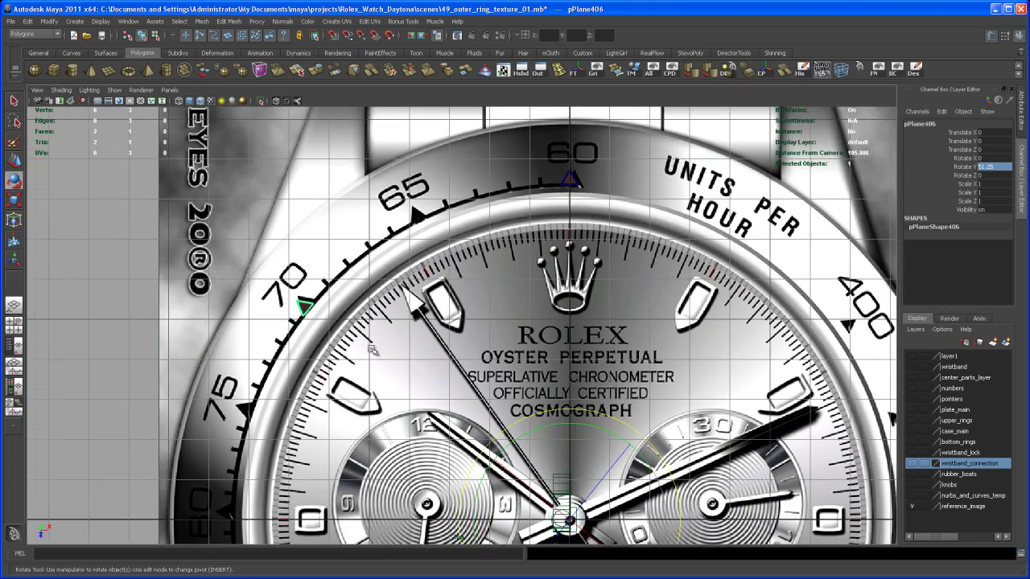
scroll(370, 343, "down", 5)
Switch to Firefox to look up the 65 marker's angle in ROLEX_degrees.jpg, and return to Maya.
key("alt+Tab")
key("alt+Tab")
key("alt+Tab")
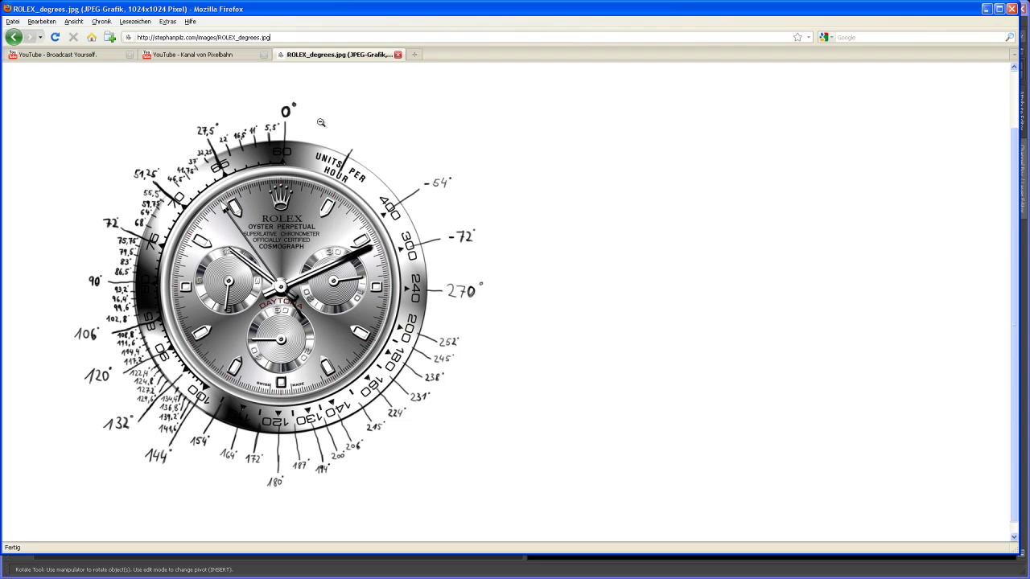
left_click(988, 9)
Duplicate the selected triangle and set the new copy's Rotate Y to 27.5 for the 65 marker.
middle_click_drag(573, 325, 564, 304, "alt")
key("ctrl+d")
left_click_drag(577, 342, 657, 339)
double_click(998, 165)
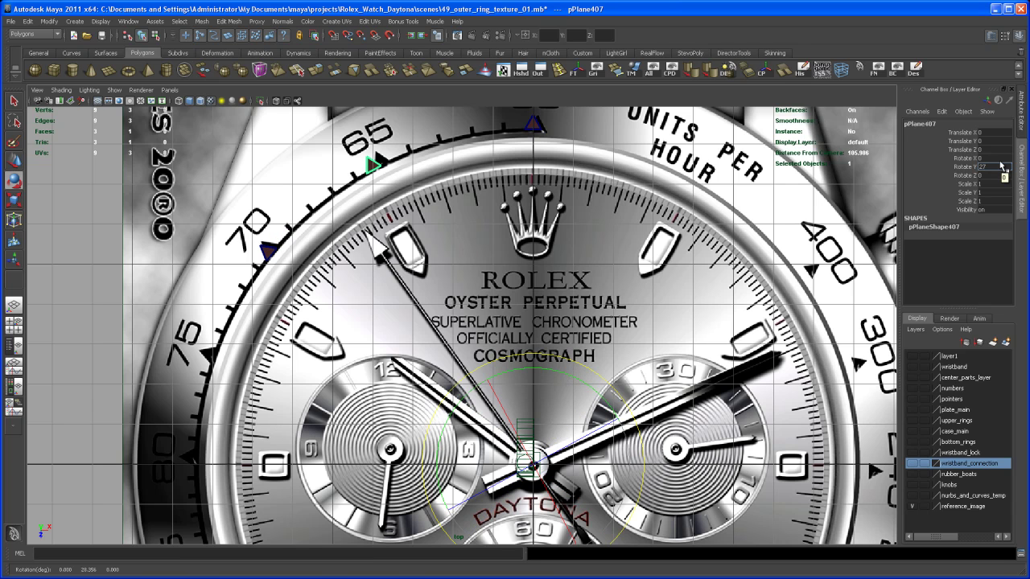
type("27.5")
key("Return")
Select the triangle at the 70 marker and look over the remaining markers around the outer ring.
middle_click_drag(504, 305, 531, 267, "alt")
key("e")
left_click(307, 216)
right_click_drag(517, 251, 492, 250, "alt")
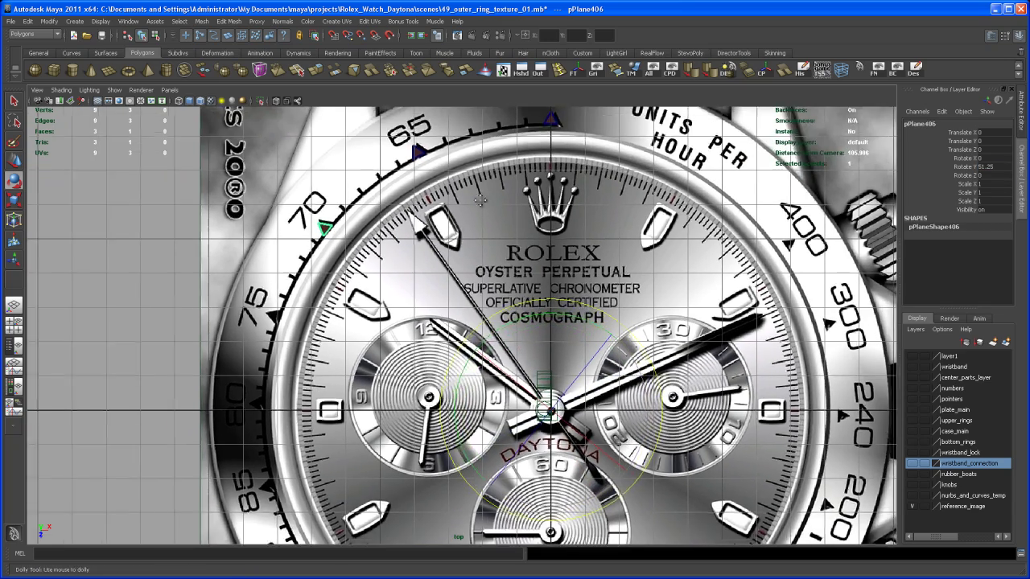
middle_click_drag(492, 250, 478, 206, "alt")
right_click_drag(478, 206, 493, 216, "alt")
middle_click_drag(408, 263, 406, 280, "alt")
right_click_drag(406, 280, 367, 234, "alt")
middle_click_drag(376, 263, 370, 209, "alt")
right_click_drag(369, 209, 384, 237, "alt")
middle_click_drag(384, 237, 389, 243, "alt")
right_click_drag(389, 243, 392, 217, "alt")
middle_click_drag(392, 217, 365, 217, "alt")
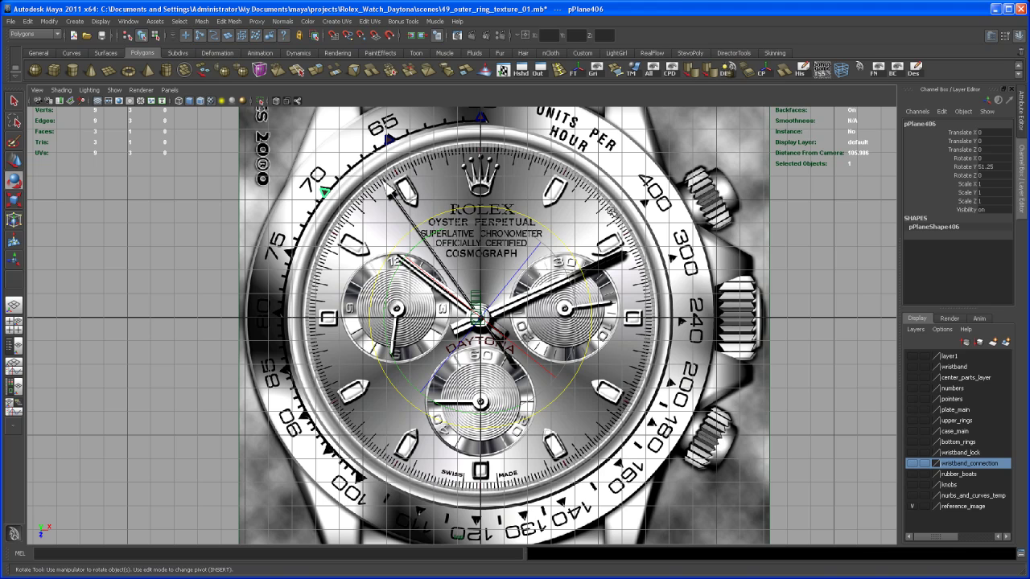
scroll(529, 197, "up", 2)
middle_click_drag(522, 216, 528, 195, "alt")
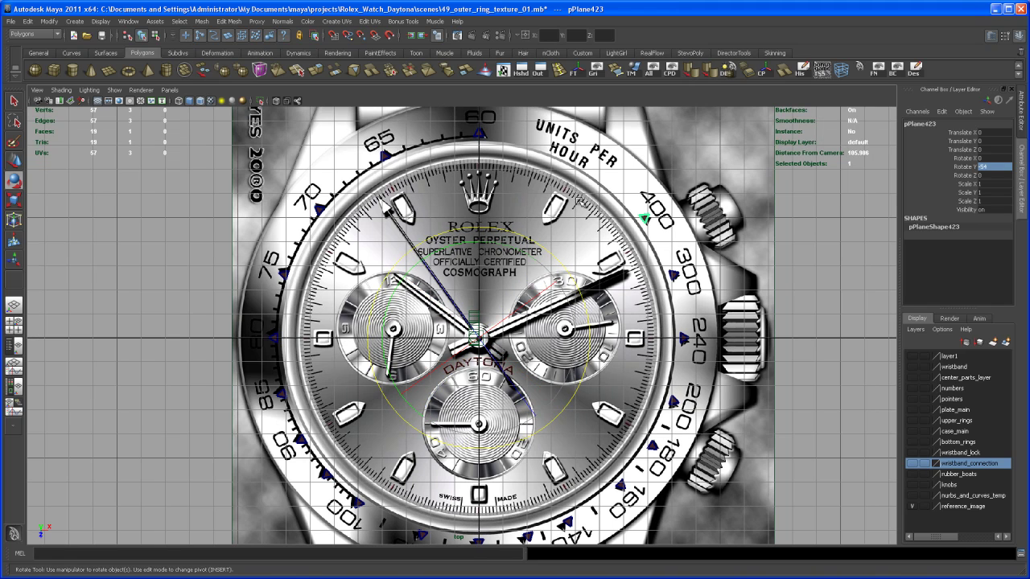
Examine the placed triangles against the printed markers around the ring, from 110 to 160 and back up to the 60.
mouse_move(577, 201)
middle_mouse_down("alt")
mouse_move(588, 192)
mouse_move(578, 204)
middle_mouse_up("alt")
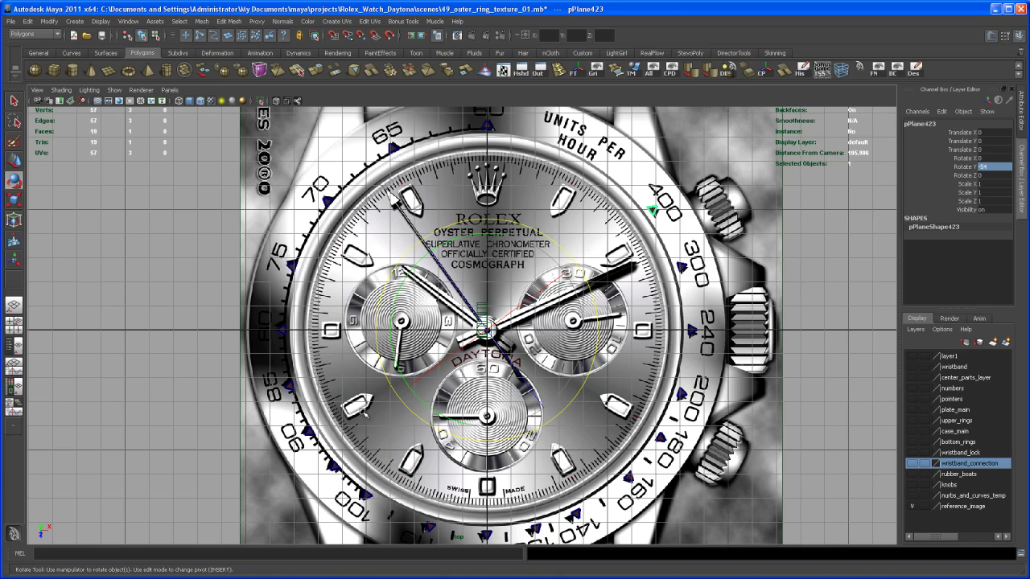
middle_click_drag(563, 511, 558, 470, "alt")
middle_click_drag(557, 528, 563, 486, "alt")
right_click_drag(564, 487, 585, 485, "alt")
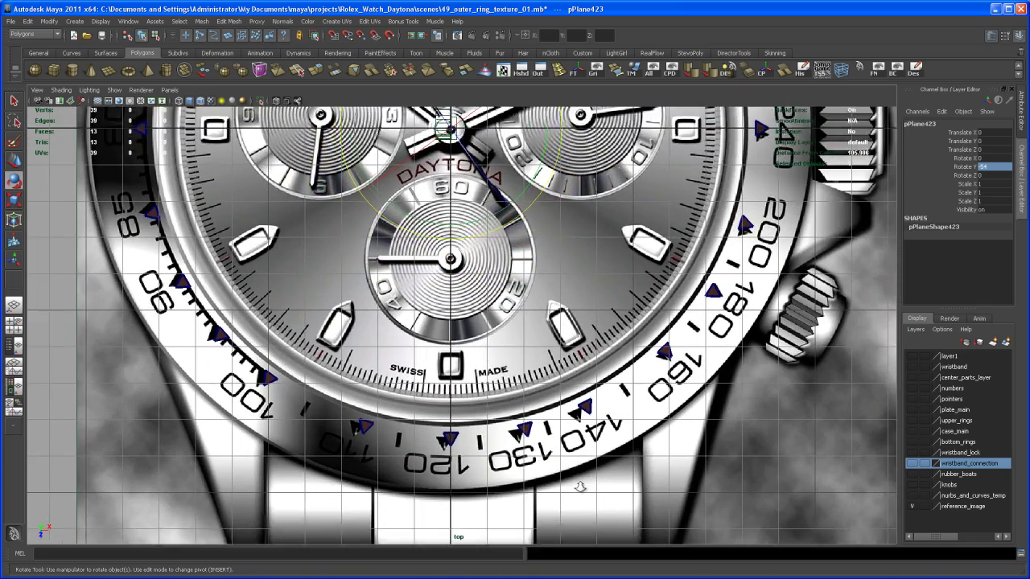
scroll(584, 485, "up", 8)
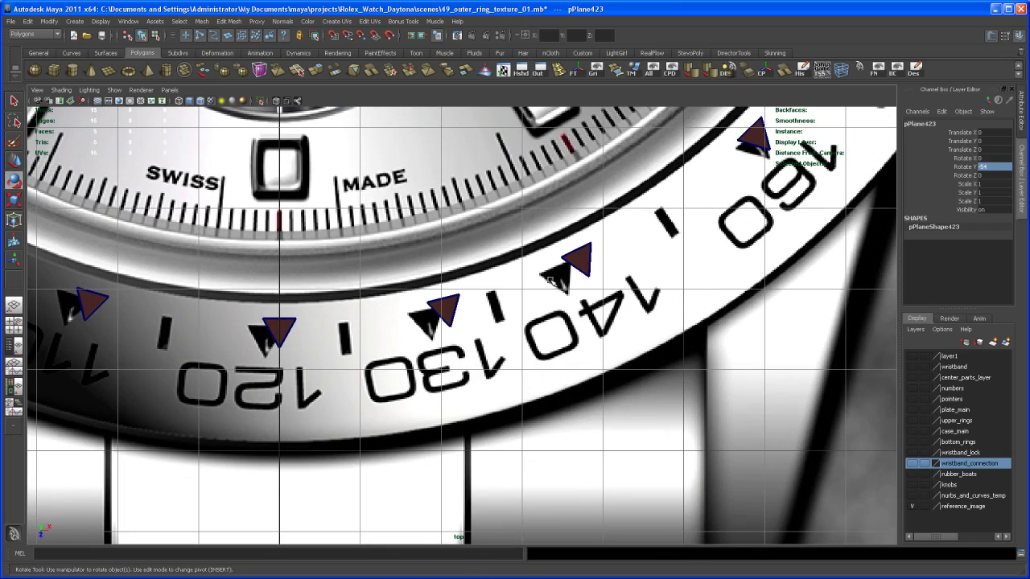
scroll(517, 298, "down", 8)
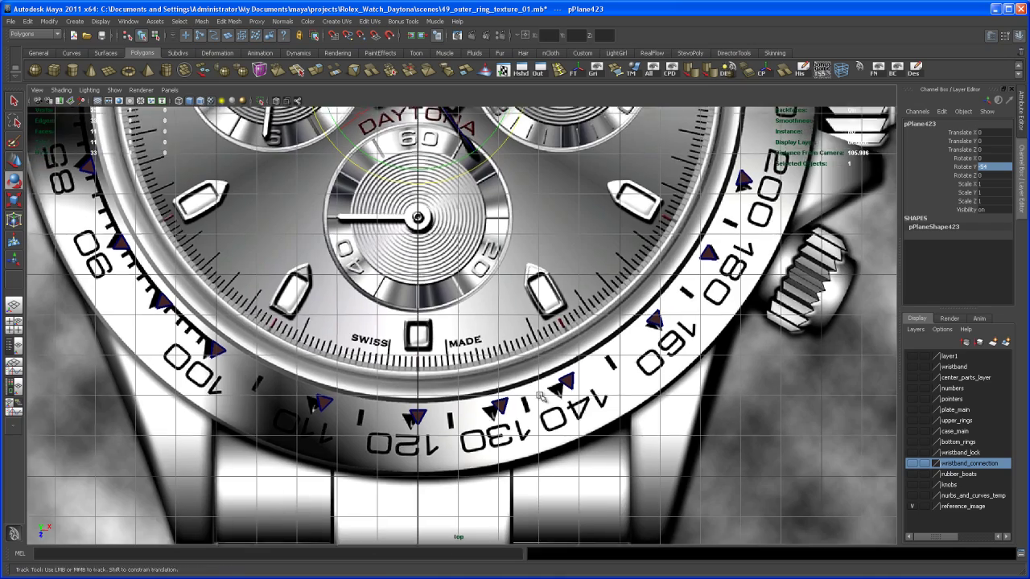
middle_click_drag(540, 397, 544, 408, "alt")
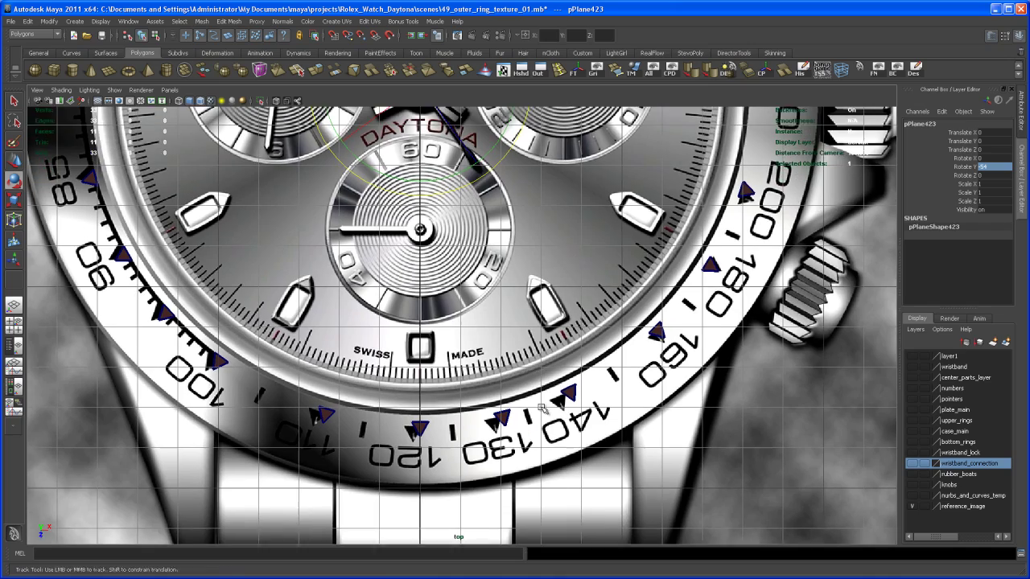
right_click_drag(544, 407, 522, 329, "alt")
middle_click_drag(528, 387, 534, 555, "alt")
right_click_drag(573, 265, 566, 219, "alt")
middle_click_drag(566, 219, 587, 361, "alt")
right_click_drag(588, 361, 589, 361, "alt")
scroll(460, 243, "up", 5)
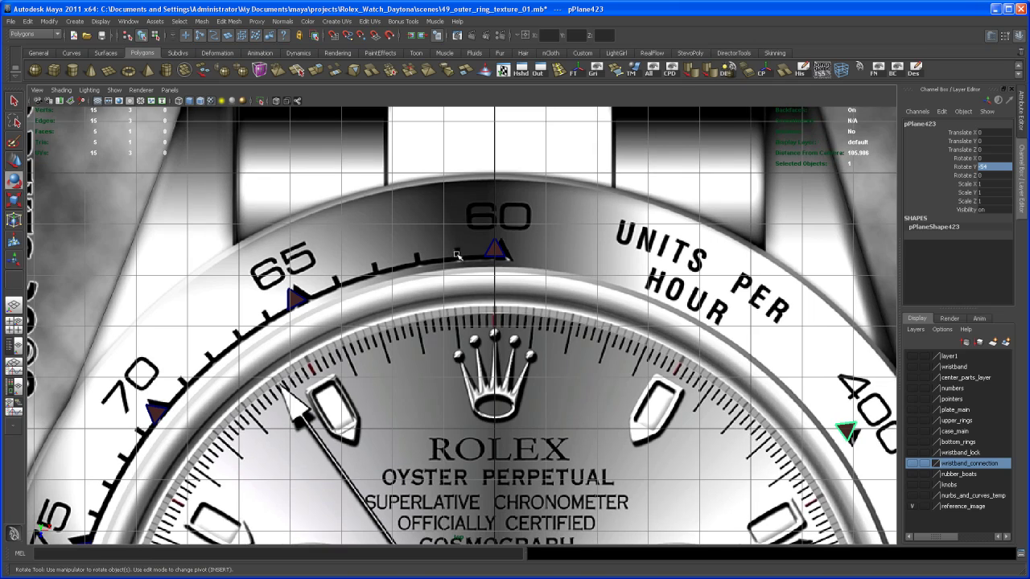
Create a polygon plane and move it along Z to the 60 marker, to a Translate Z of -8.25.
scroll(461, 256, "down", 3)
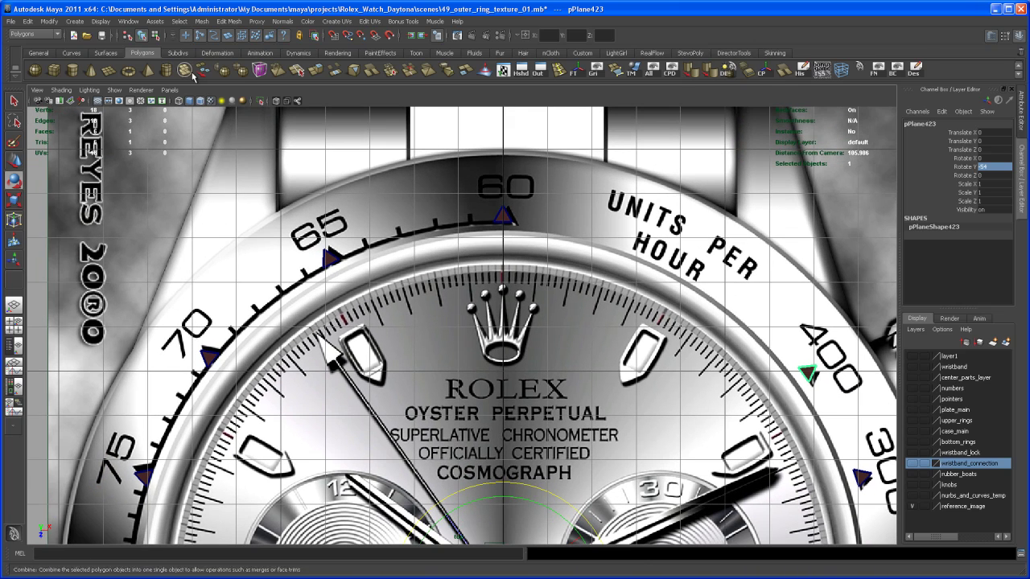
left_click(108, 70)
key("w")
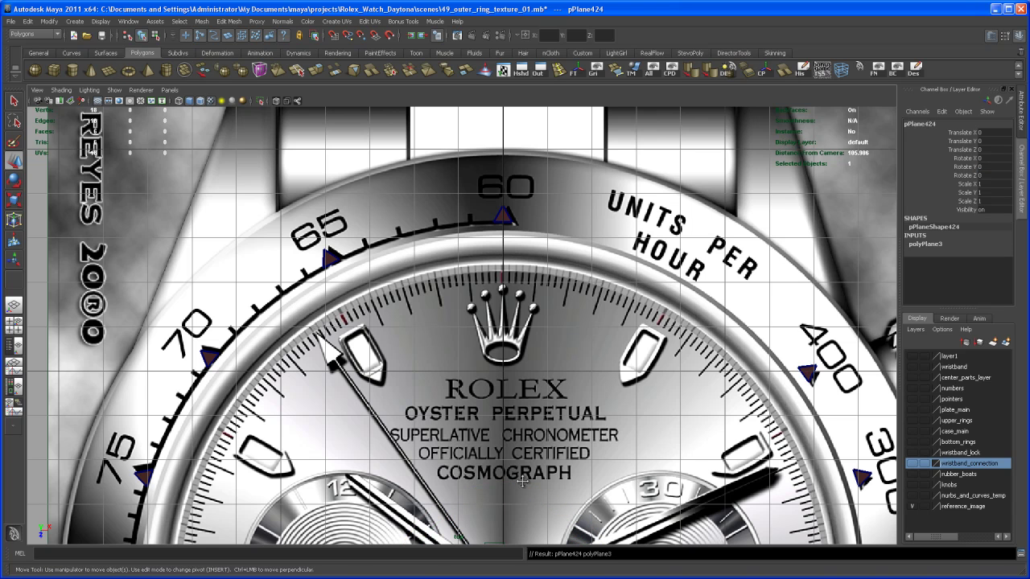
middle_click_drag(523, 486, 522, 396, "alt")
middle_click_drag(509, 512, 507, 438, "alt")
left_click_drag(507, 509, 507, 248)
middle_click_drag(508, 273, 510, 478, "alt")
left_click_drag(496, 454, 496, 356)
right_click_drag(503, 354, 951, 273, "alt")
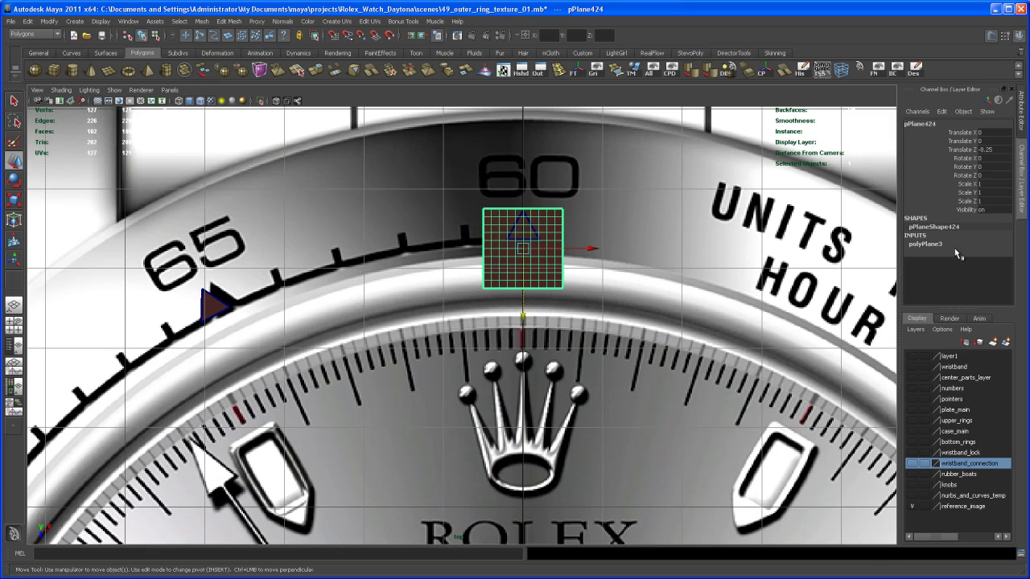
Set the new plane's width and height subdivisions to 1.
left_click(927, 244)
left_click_drag(987, 271, 996, 278)
type("1")
key("Return")
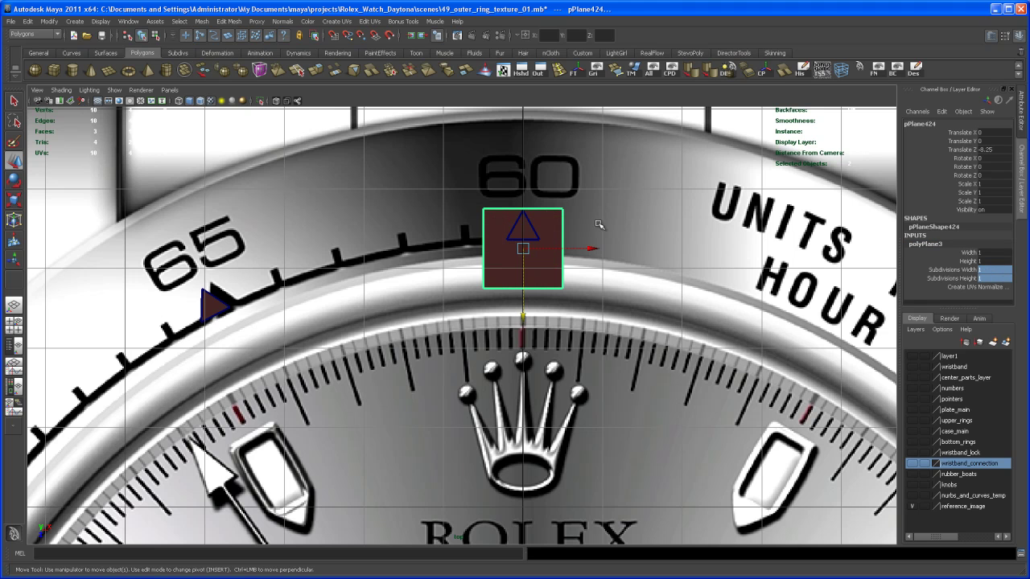
Centre the plane on the 60 marker and scale it into a thin bar, about 0.122 in X and 0.272 in Z.
scroll(550, 391, "up", 5)
left_click_drag(517, 381, 519, 347)
key("r")
left_click_drag(516, 286, 443, 361)
left_click_drag(612, 288, 561, 289)
left_click_drag(515, 385, 515, 380)
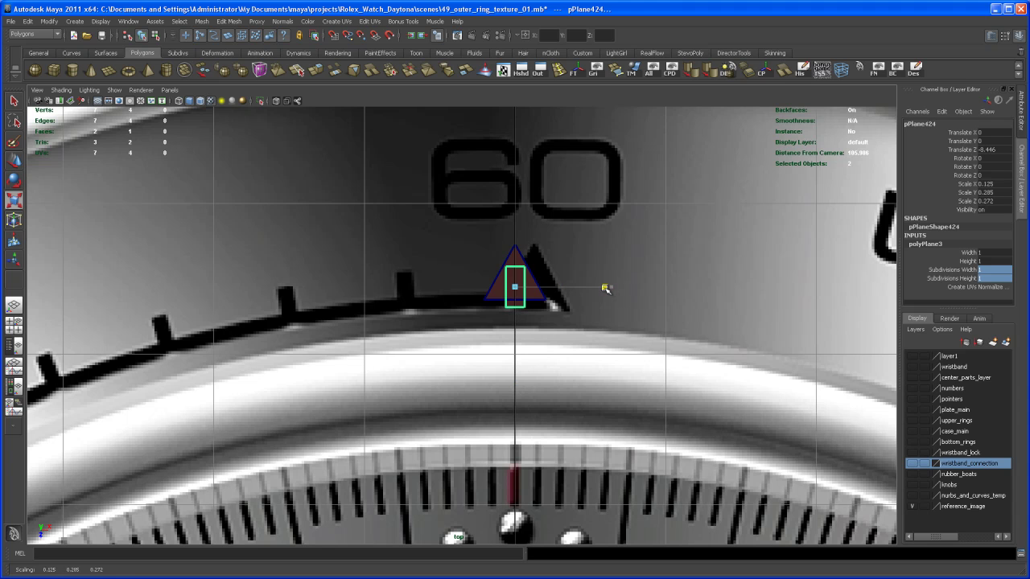
Move the thin bar's pivot to the watch centre.
right_click_drag(661, 371, 615, 375, "alt")
middle_click_drag(615, 375, 627, 278, "alt")
right_click_drag(628, 278, 581, 321, "alt")
middle_click_drag(581, 354, 610, 175, "alt")
right_click_drag(571, 403, 589, 415, "alt")
middle_click_drag(589, 415, 588, 343, "alt")
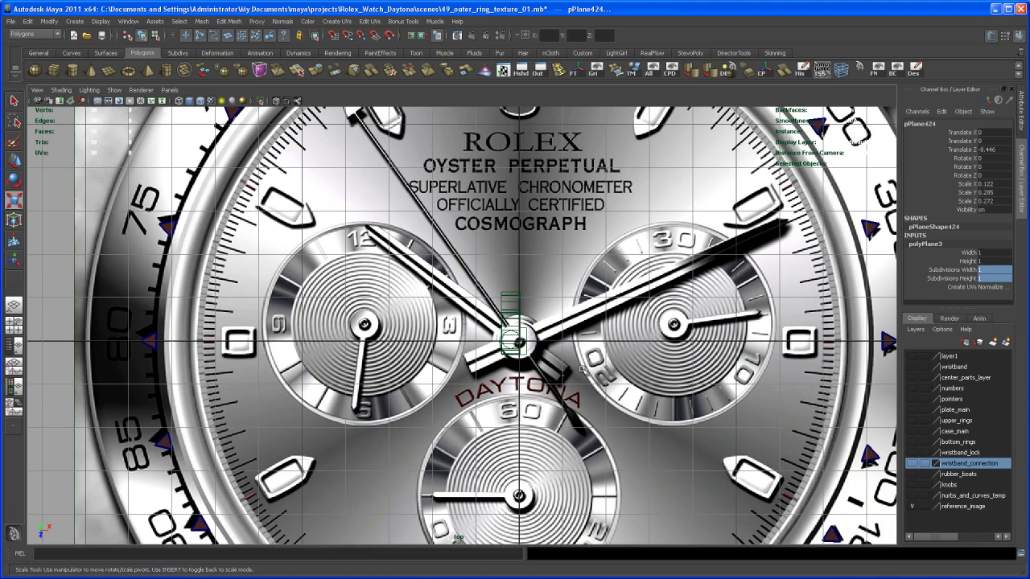
key("Insert")
middle_click_drag(589, 313, 544, 408, "alt")
right_click_drag(558, 307, 528, 295, "alt")
scroll(527, 294, "down", 2)
middle_click_drag(527, 294, 545, 255, "alt")
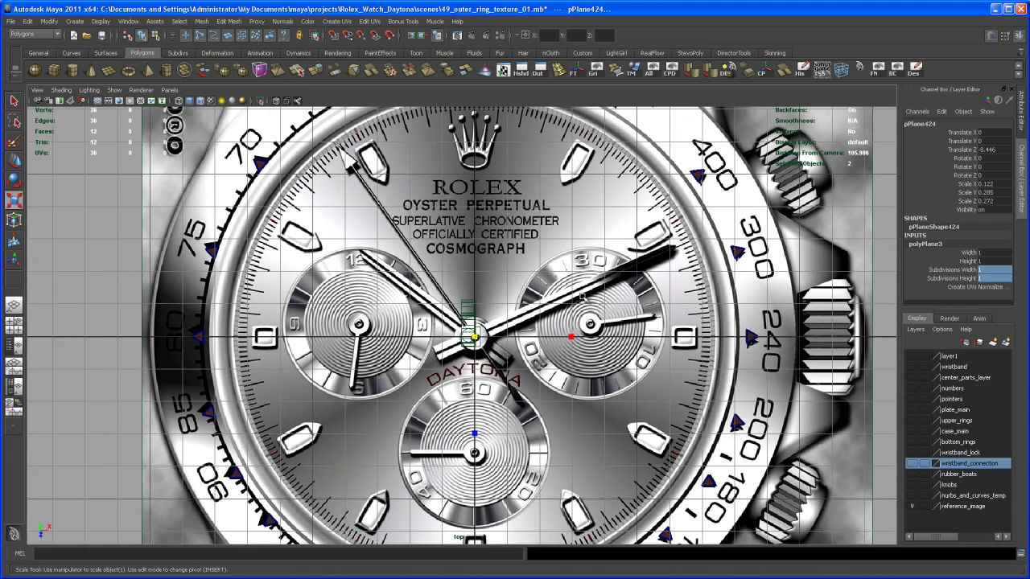
Rotate the bar about the watch centre onto the tick between the 65 and 70 markers, at about 45.8 degrees.
key("w")
key("e")
middle_click_drag(581, 304, 546, 348, "alt")
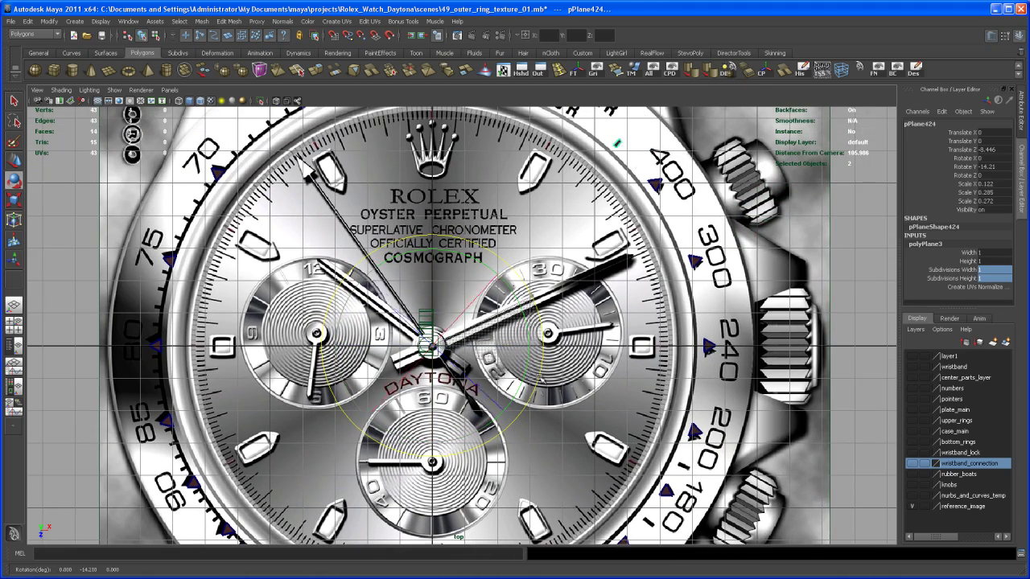
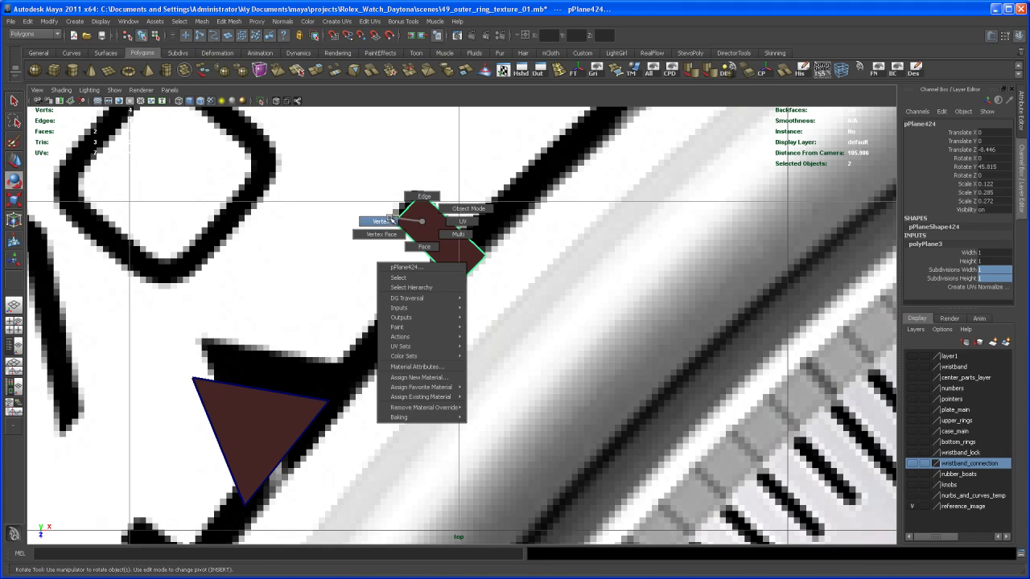
Adjust the vertices at both ends of the bar to fit the printed tick, and return to object mode.
left_click_drag(367, 168, 455, 265)
key("w")
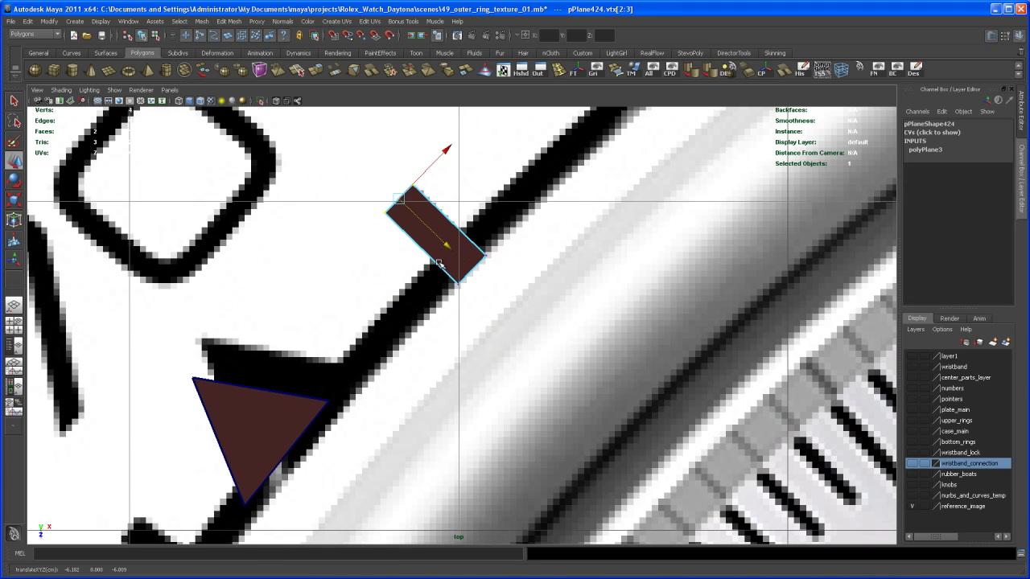
left_click_drag(525, 347, 455, 251)
left_click_drag(524, 317, 520, 310)
right_click_drag(438, 231, 461, 219)
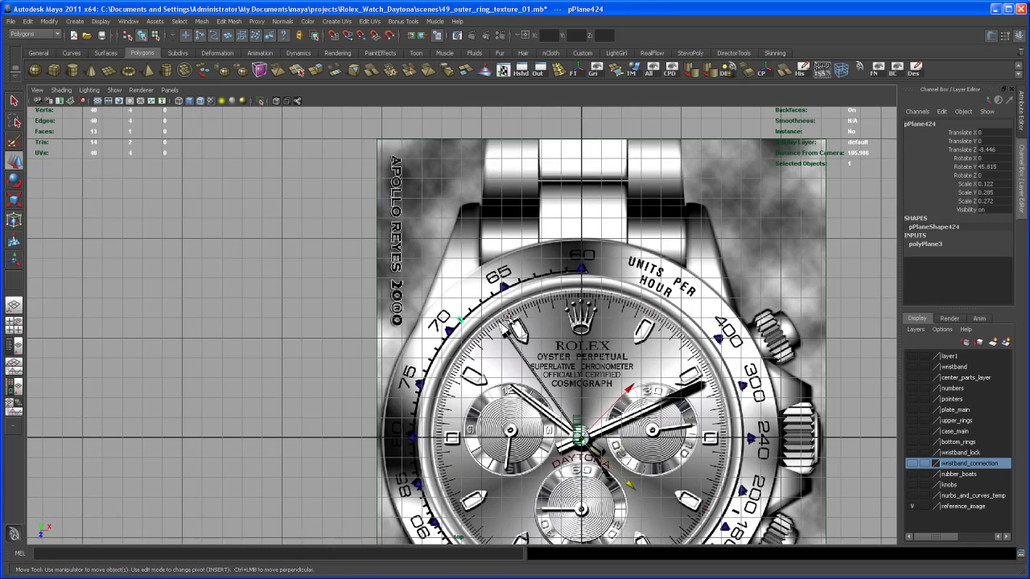
Rotate the bar to about 151.8 degrees to compare it with the printed tick between 100 and 110.
middle_click_drag(509, 317, 442, 234, "alt")
key("e")
mouse_move(588, 273)
left_mouse_down()
mouse_move(615, 314)
mouse_move(634, 378)
mouse_move(523, 499)
mouse_move(418, 478)
mouse_move(354, 442)
mouse_move(338, 418)
mouse_move(329, 344)
mouse_move(359, 284)
mouse_move(396, 267)
mouse_move(365, 282)
left_mouse_up()
scroll(482, 354, "up", 3)
middle_click_drag(513, 533, 545, 322, "alt")
scroll(546, 358, "up", 1)
scroll(547, 360, "up", 6)
mouse_move(571, 512)
middle_mouse_down("alt")
mouse_move(543, 437)
mouse_move(571, 504)
middle_mouse_up("alt")
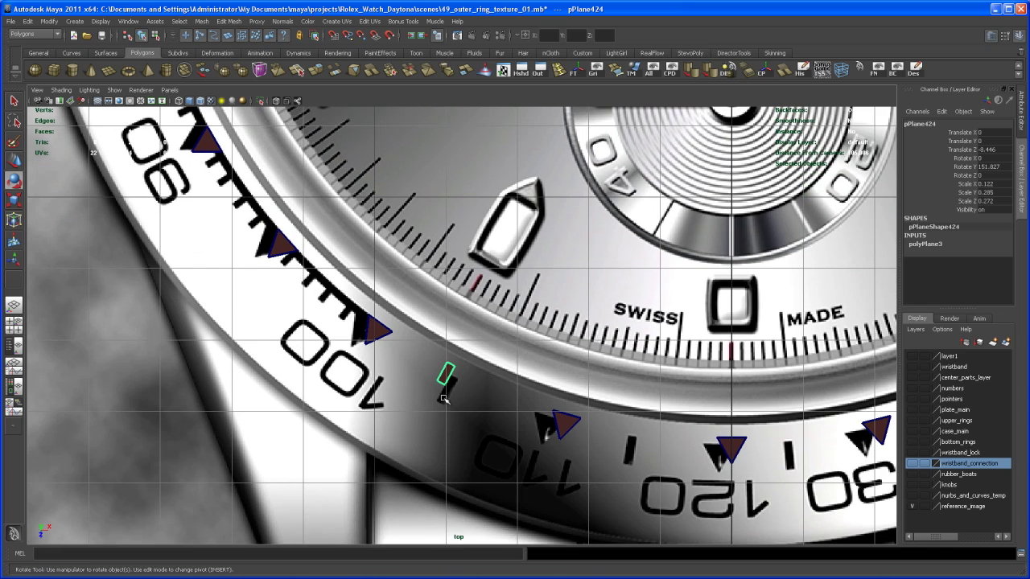
middle_click_drag(436, 417, 430, 433, "alt")
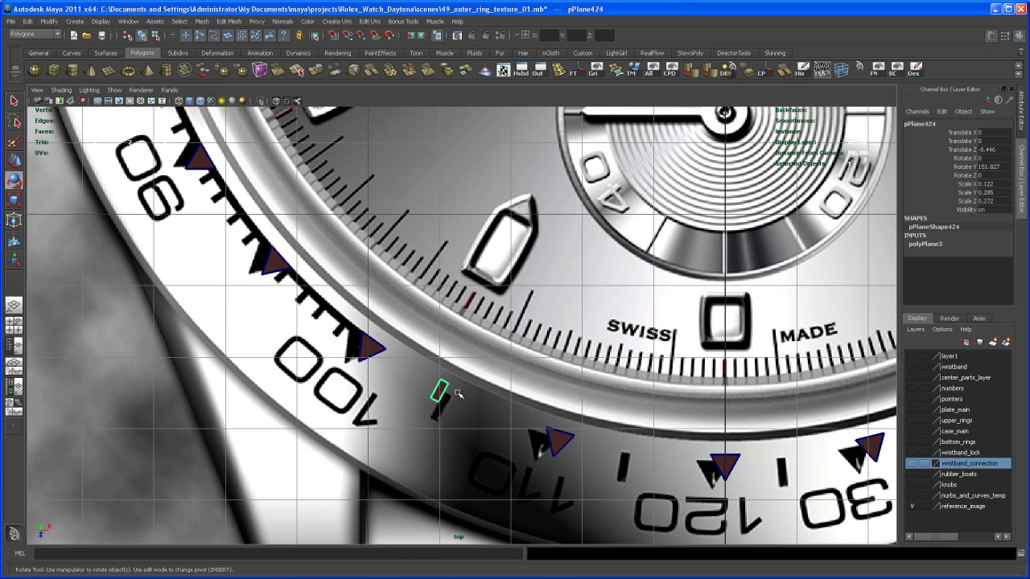
Set the bar's Rotate Y to 0 to bring it back to the 60 marker.
middle_click_drag(450, 395, 406, 451, "alt")
scroll(426, 400, "down", 2)
scroll(406, 451, "down", 3)
middle_click_drag(440, 375, 414, 411, "alt")
scroll(415, 378, "down", 2)
middle_click_drag(414, 359, 398, 402, "alt")
middle_click_drag(406, 257, 389, 383, "alt")
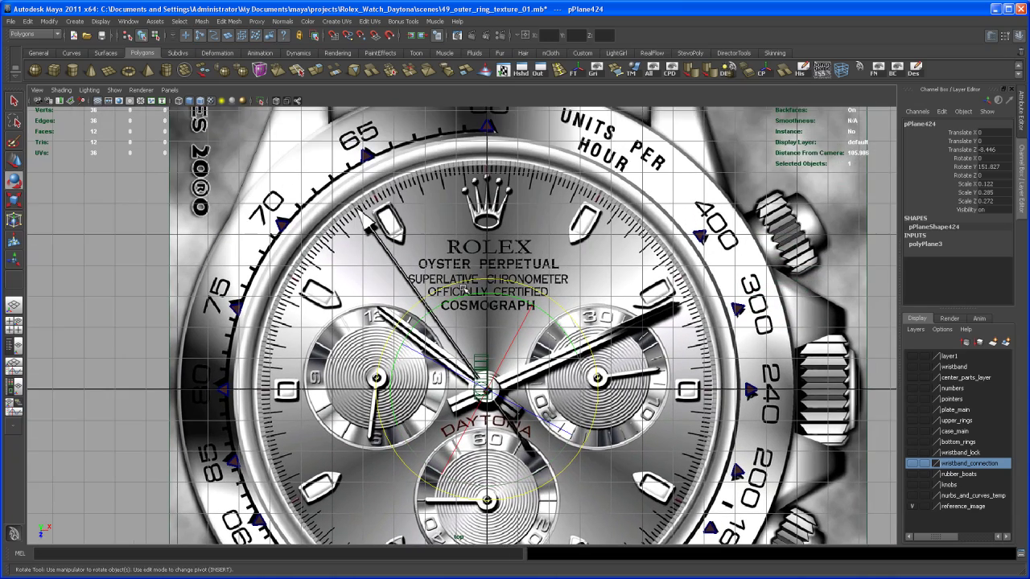
middle_click_drag(468, 280, 480, 254, "alt")
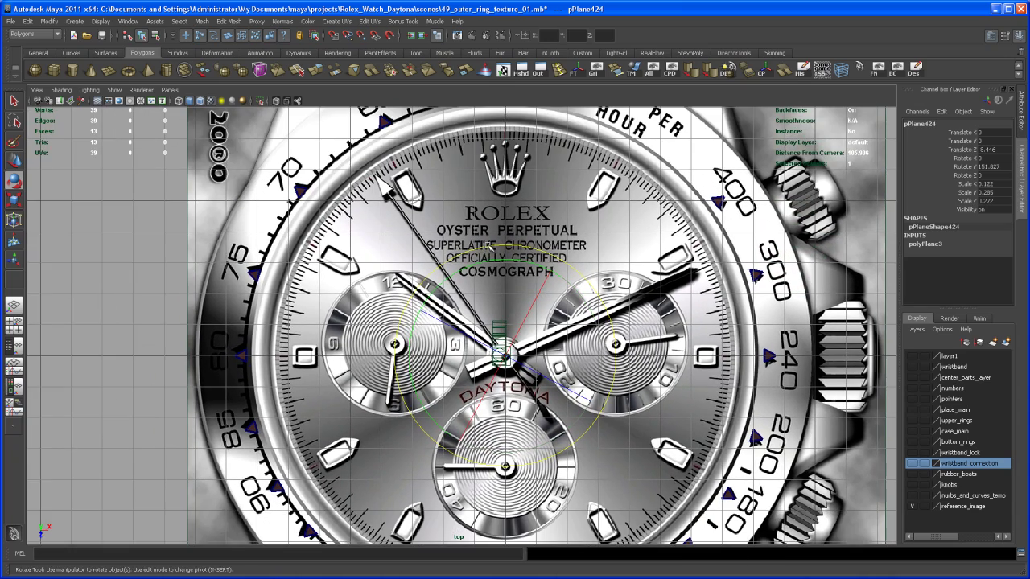
double_click(1008, 167)
key("Return")
middle_click_drag(572, 215, 565, 333, "alt")
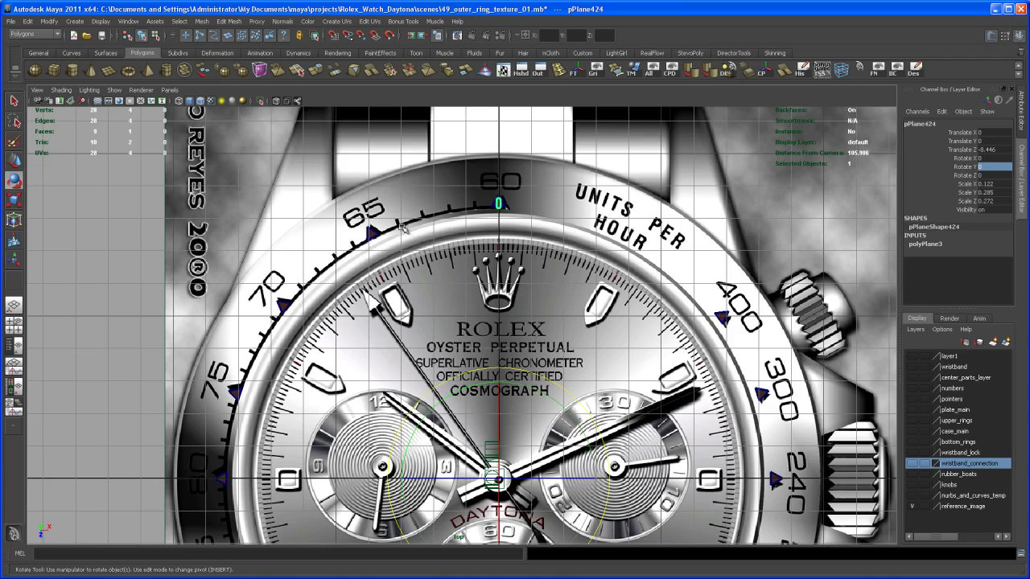
Examine the printed ticks between the triangles around the lower ring, from 85 past 110 to 160.
middle_click_drag(467, 278, 484, 256, "alt")
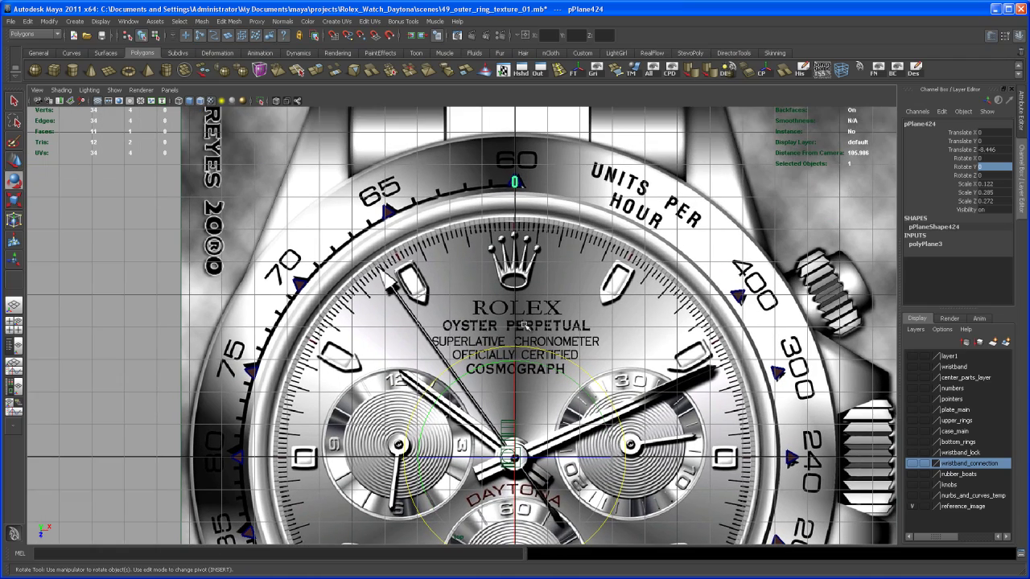
middle_click_drag(524, 348, 527, 189, "alt")
middle_click_drag(499, 222, 509, 118, "alt")
middle_click_drag(508, 338, 509, 229, "alt")
right_click_drag(419, 351, 509, 400, "alt")
middle_click_drag(509, 399, 571, 447, "alt")
scroll(571, 447, "up", 3)
middle_click_drag(303, 361, 411, 330, "alt")
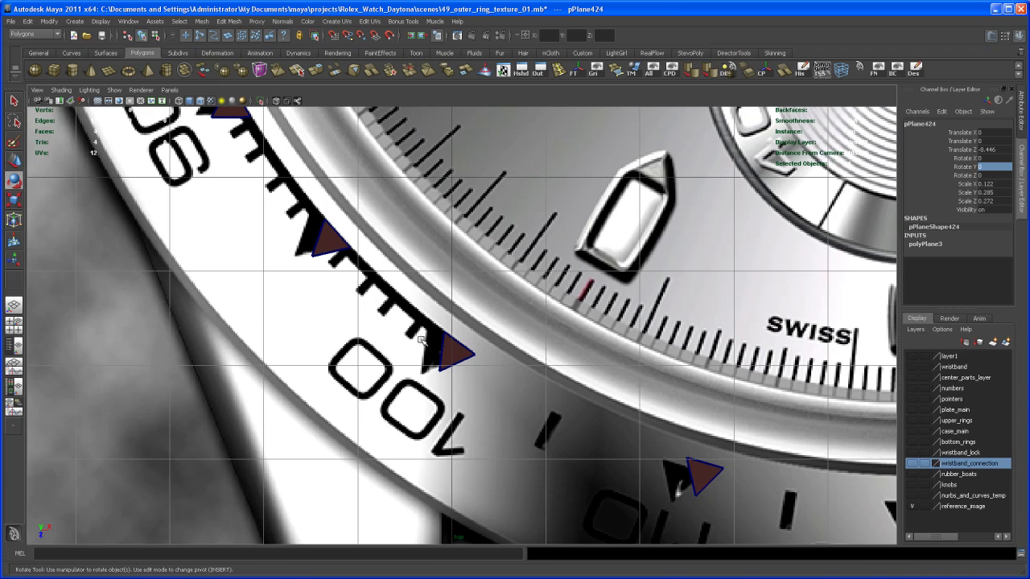
middle_click_drag(453, 399, 423, 386, "alt")
scroll(423, 386, "down", 1)
middle_click_drag(481, 407, 451, 372, "alt")
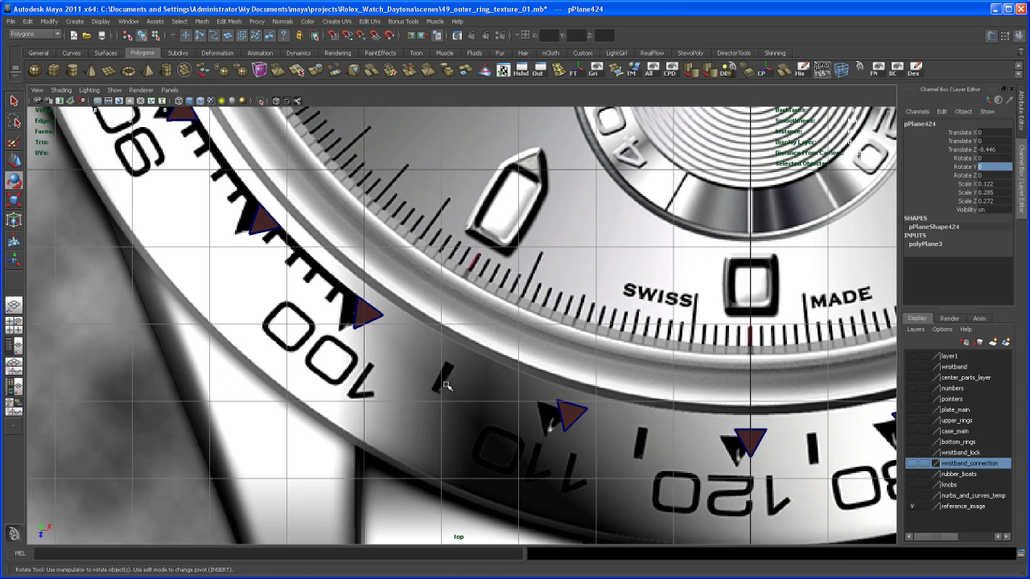
scroll(647, 427, "down", 5)
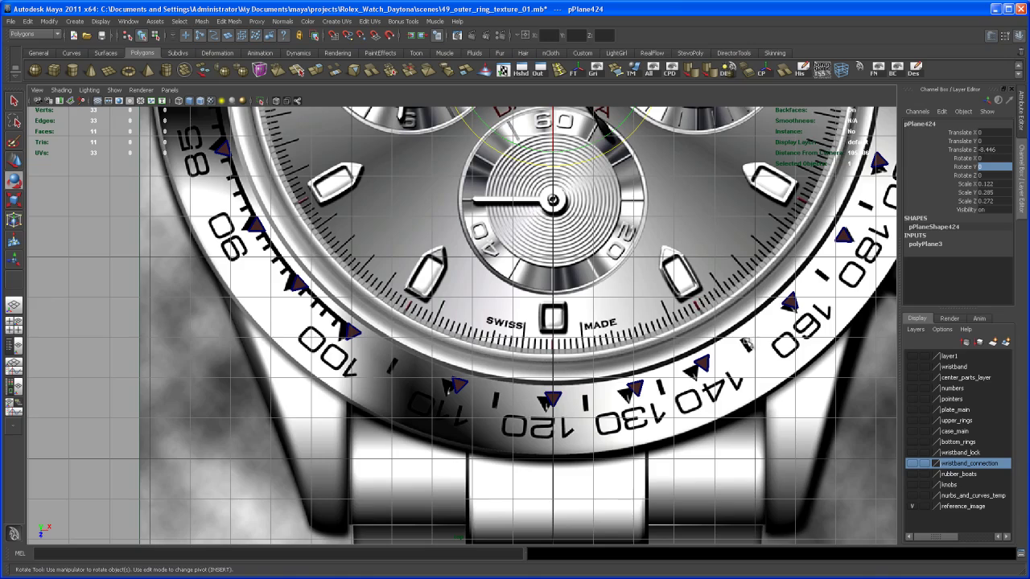
middle_click_drag(697, 298, 686, 424, "alt")
middle_click_drag(631, 207, 615, 462, "alt")
mouse_move(592, 256)
middle_mouse_down("alt")
mouse_move(567, 392)
mouse_move(582, 376)
middle_mouse_up("alt")
Set the bar's Rotate Y to 5.5 to place it on the first tick beside the 60 marker.
left_click_drag(563, 400, 559, 396)
double_click(997, 167)
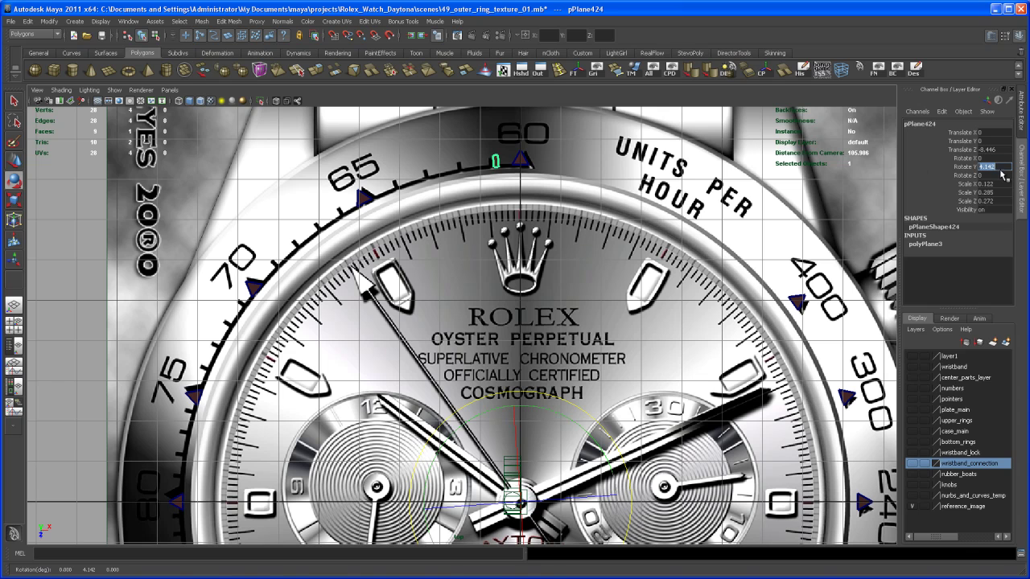
type("5.5")
key("Return")
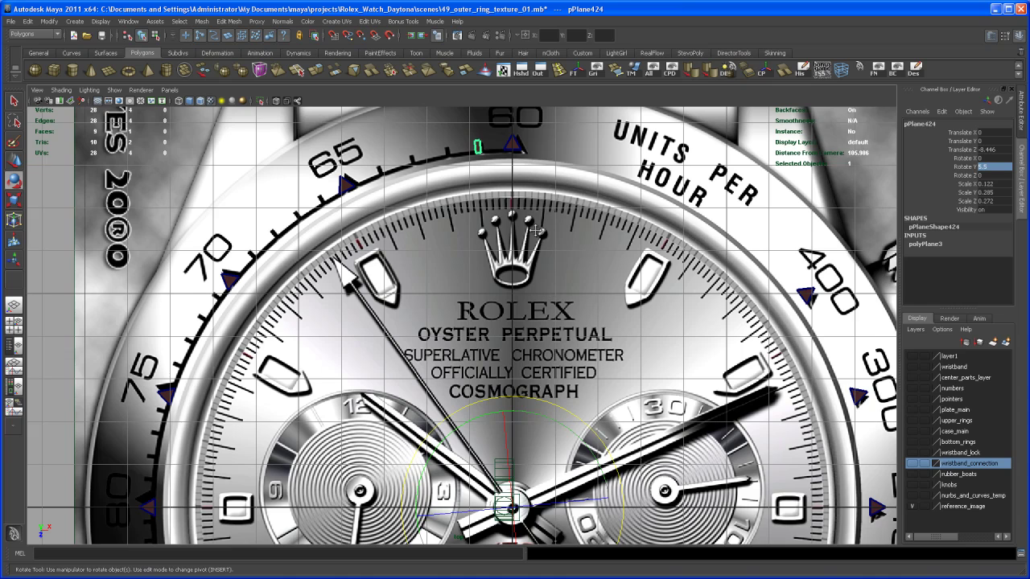
scroll(541, 216, "up", 4)
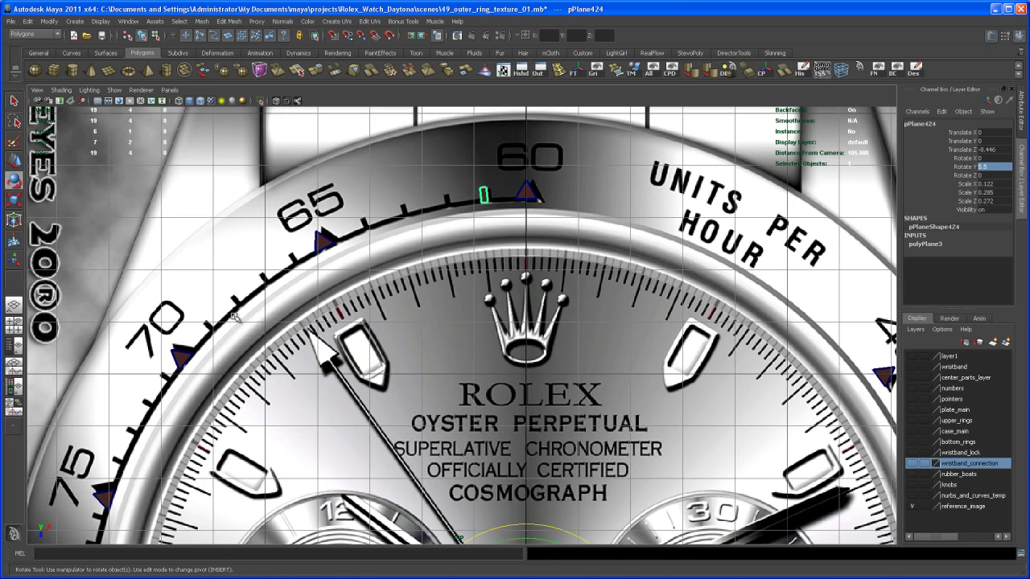
middle_click_drag(429, 372, 438, 361, "alt")
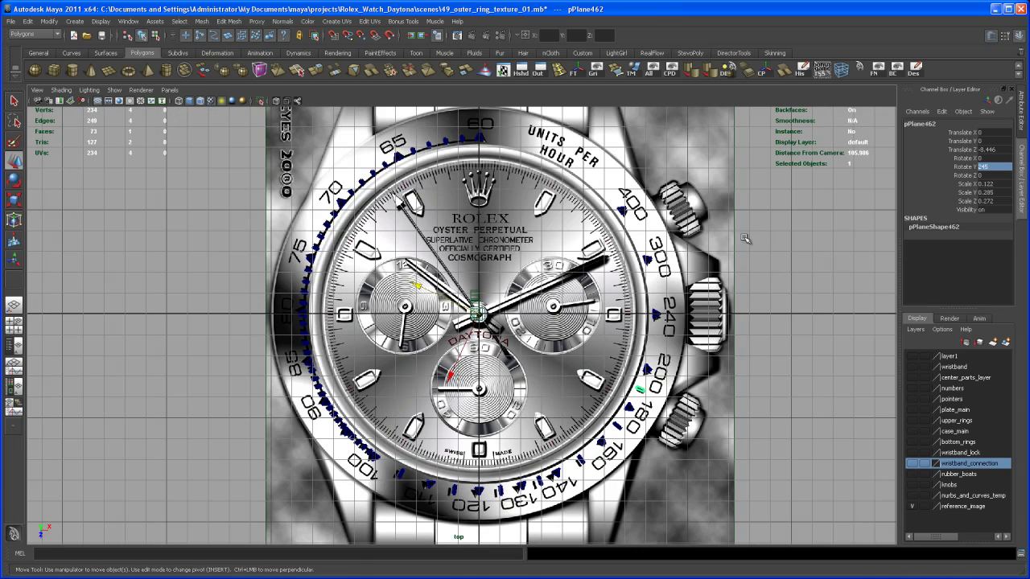
Deselect the last tick and inspect the complete ring of triangles and ticks in the perspective view.
key("space")
key("space")
left_click_drag(648, 338, 681, 322, "alt")
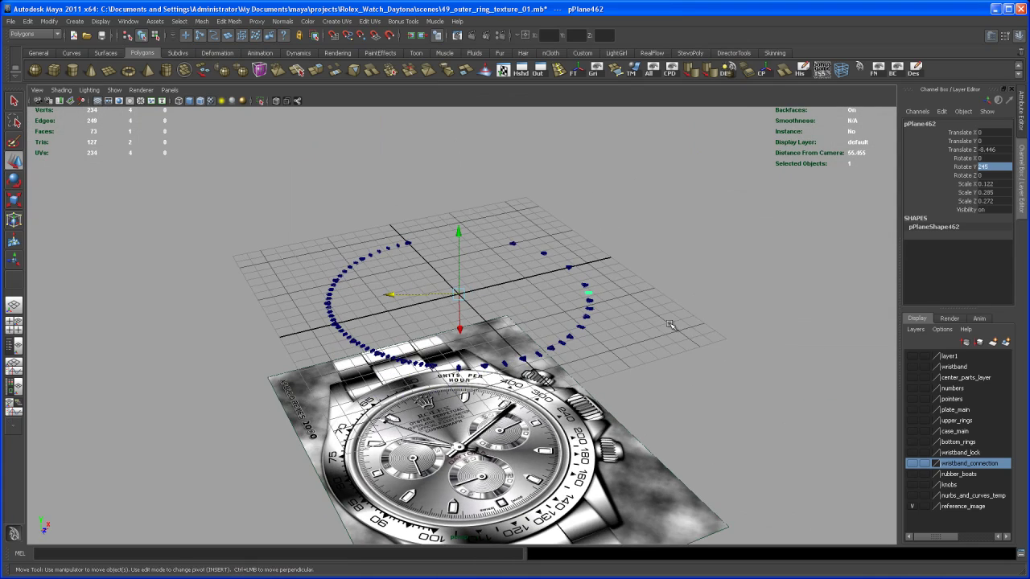
left_click(665, 322)
right_click_drag(665, 322, 669, 347, "alt")
middle_click_drag(669, 347, 653, 421, "alt")
mouse_move(652, 420)
right_mouse_down("alt")
mouse_move(662, 414)
mouse_move(615, 350)
mouse_move(646, 378)
right_mouse_up("alt")
mouse_move(493, 342)
left_mouse_down("alt")
mouse_move(480, 323)
mouse_move(453, 334)
left_mouse_up("alt")
middle_click_drag(453, 334, 455, 281, "alt")
left_click_drag(479, 307, 486, 314, "alt")
left_click_drag(589, 310, 569, 300, "alt")
key("space")
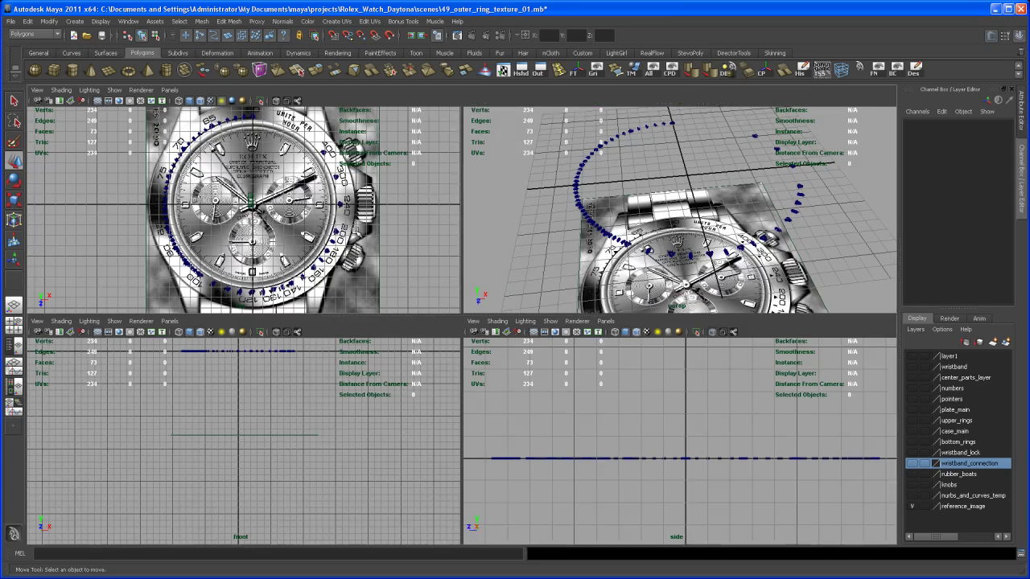
Return to the top view and examine the placed ticks against the printed ring, from 60 round past 75.
key("space")
middle_click_drag(426, 278, 437, 242, "alt")
right_click_drag(438, 243, 515, 241, "alt")
middle_click_drag(515, 241, 533, 350, "alt")
right_click_drag(533, 350, 593, 351, "alt")
middle_click_drag(495, 219, 536, 392, "alt")
right_click_drag(536, 391, 581, 391, "alt")
middle_click_drag(581, 391, 605, 323, "alt")
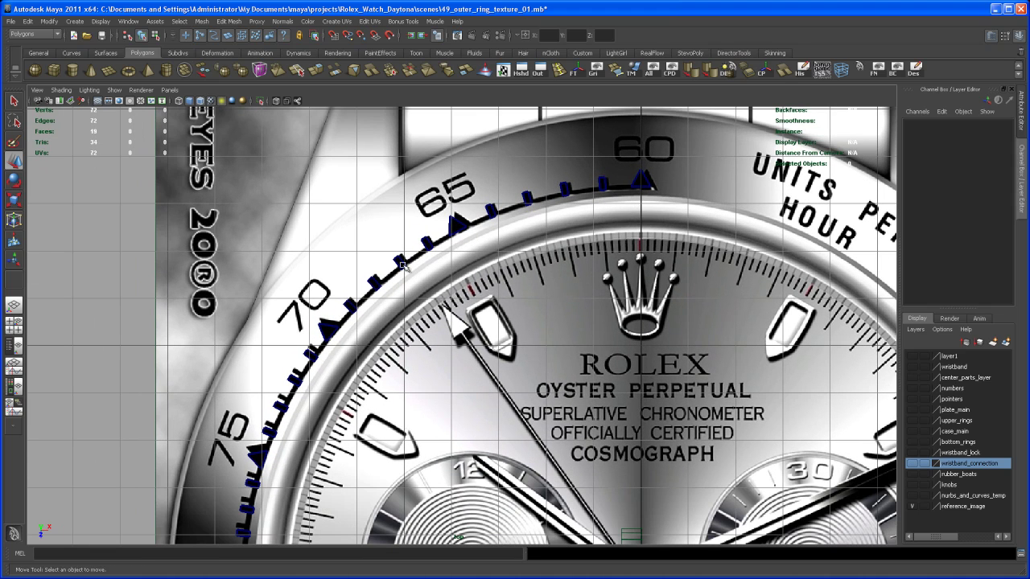
middle_click_drag(596, 282, 563, 333, "alt")
right_click_drag(563, 333, 523, 353, "alt")
middle_click_drag(524, 352, 448, 134, "alt")
right_click_drag(523, 313, 496, 314, "alt")
middle_click_drag(496, 314, 487, 314, "alt")
right_click_drag(487, 314, 469, 314, "alt")
middle_click_drag(469, 313, 471, 331, "alt")
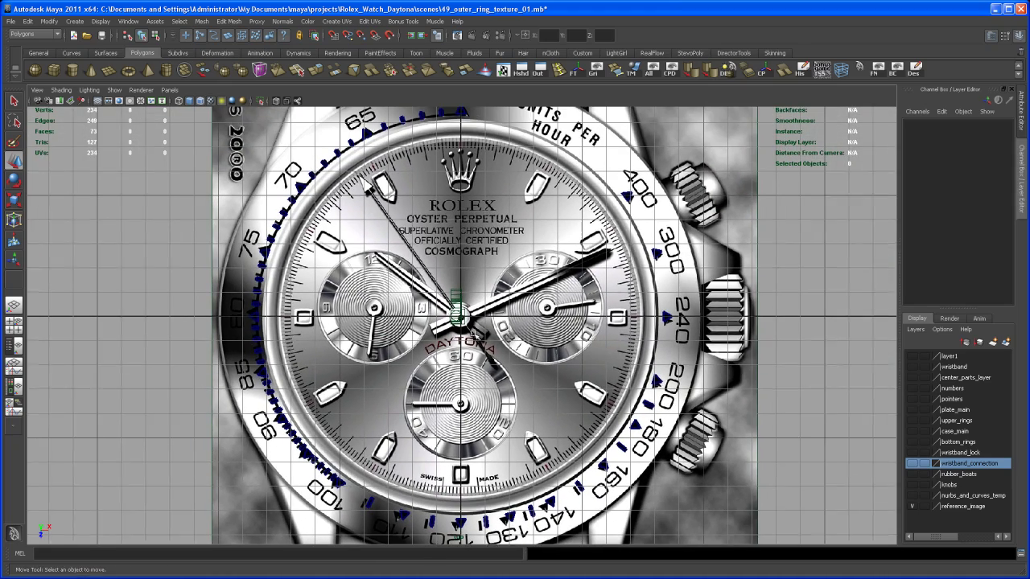
Create a polygon pipe at the watch centre, turn on X-ray display and scale it uniformly to about 9.902.
scroll(373, 230, "down", 1)
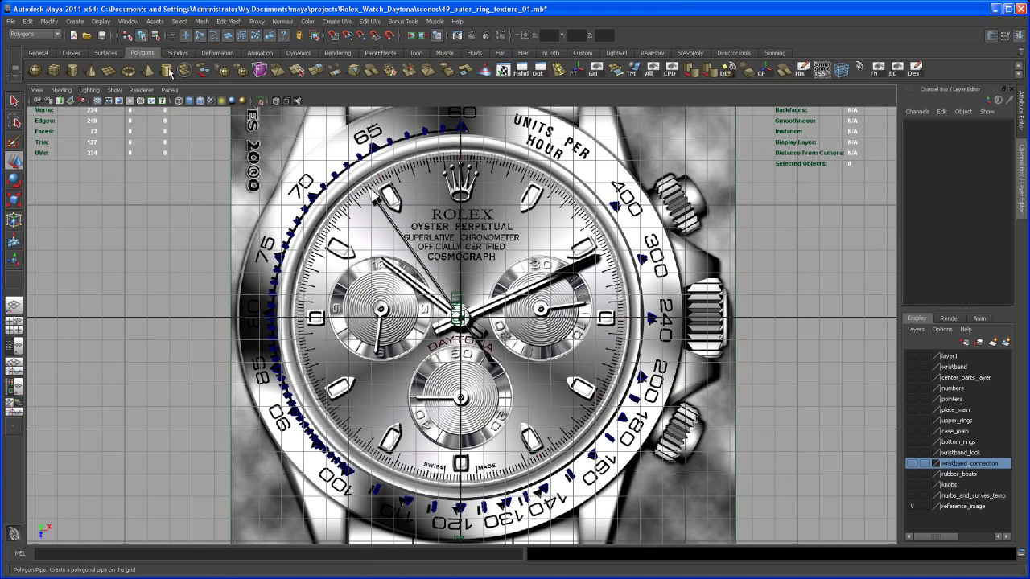
left_click(165, 69)
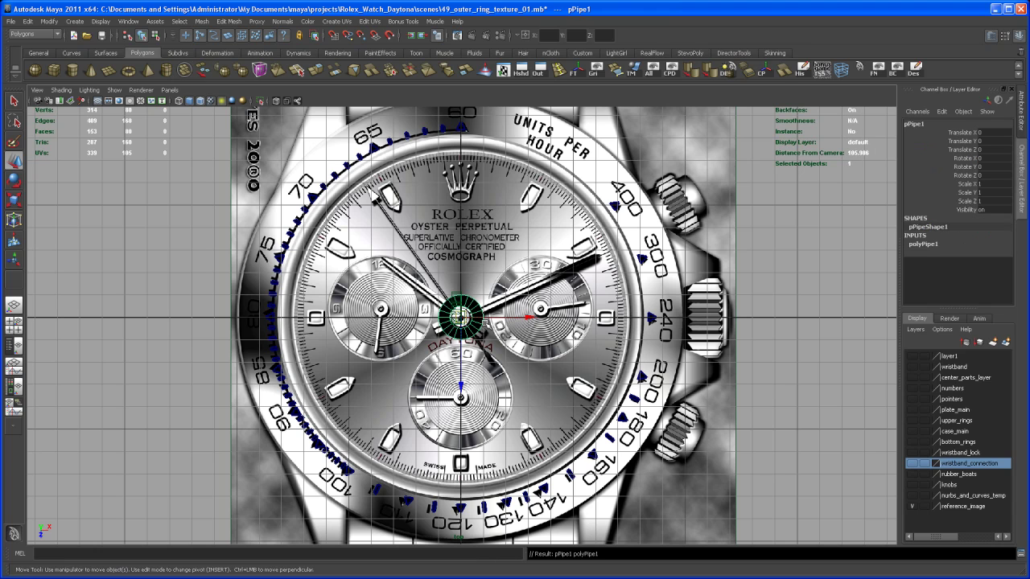
key("r")
left_click_drag(459, 317, 609, 205)
left_click_drag(462, 319, 595, 203)
left_click(277, 101)
left_click_drag(462, 318, 475, 305)
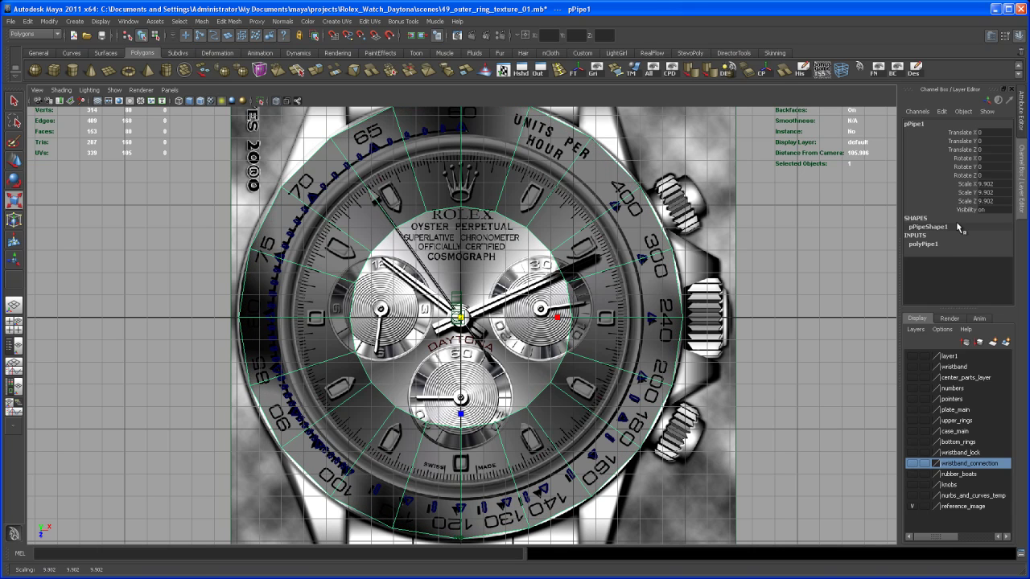
Reduce the pipe's thickness to 0.03 and scale it uniformly to 8.61 so it meets the ring of ticks.
left_click(929, 245)
left_click(963, 249)
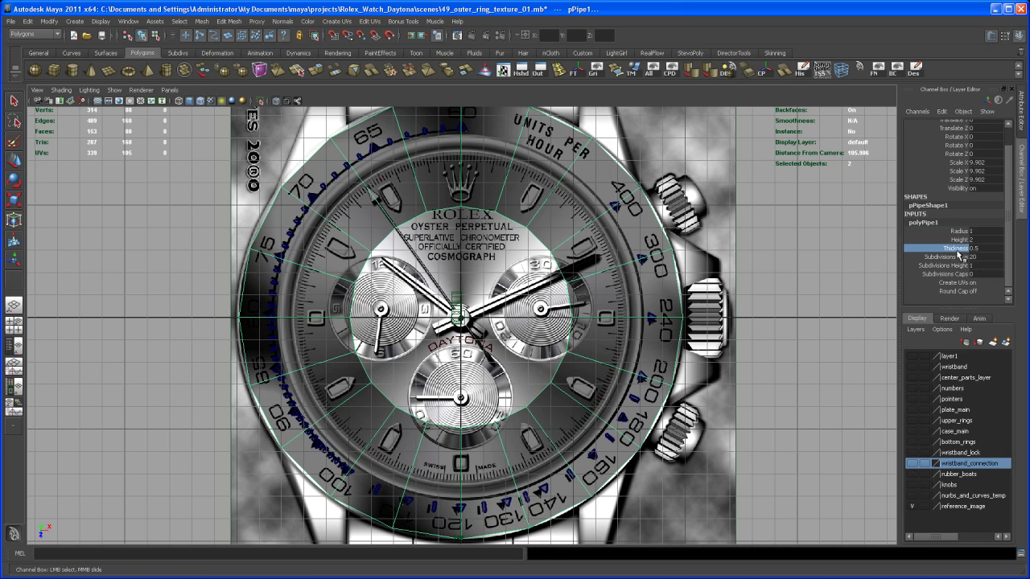
middle_click_drag(565, 306, 539, 306)
key("r")
left_click_drag(461, 319, 419, 367)
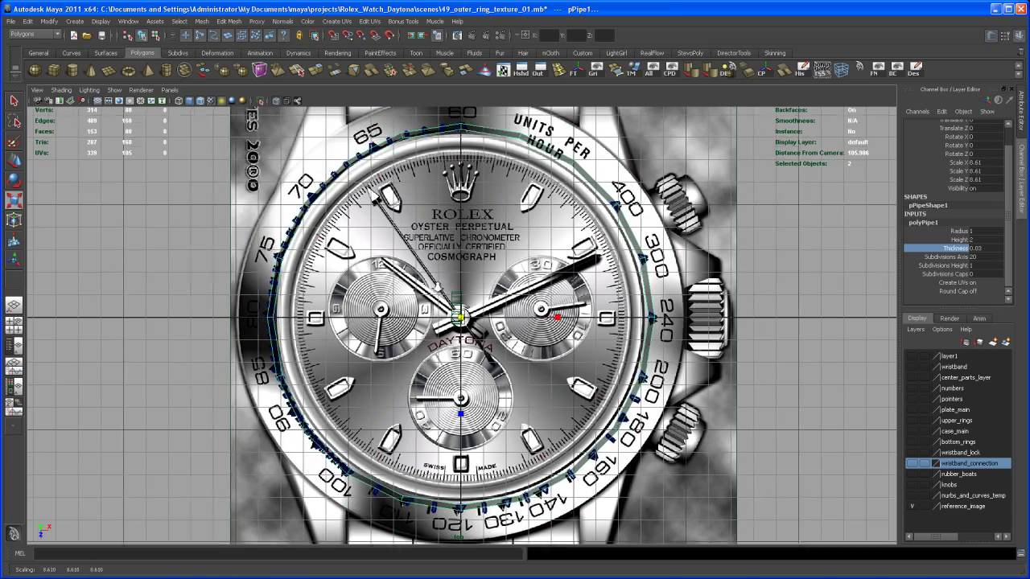
Examine the pipe's edges against the printed line and the ticks around the 60 marker.
scroll(497, 272, "up", 5)
middle_click_drag(496, 272, 527, 412, "alt")
scroll(527, 403, "up", 2)
middle_click_drag(523, 321, 518, 461, "alt")
scroll(518, 461, "up", 3)
scroll(518, 461, "up", 6)
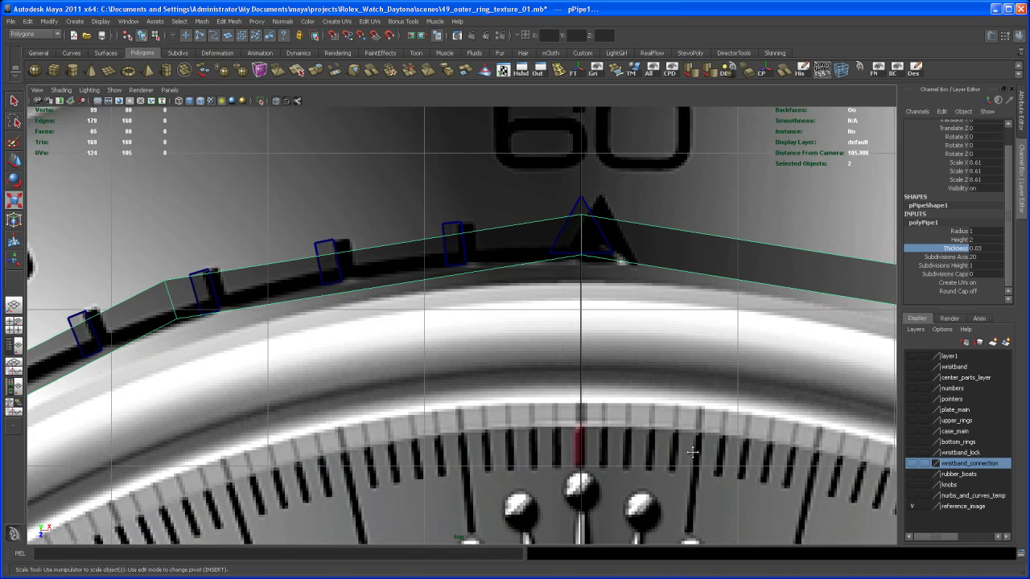
middle_click_drag(699, 463, 704, 425, "alt")
right_click_drag(704, 426, 721, 446, "alt")
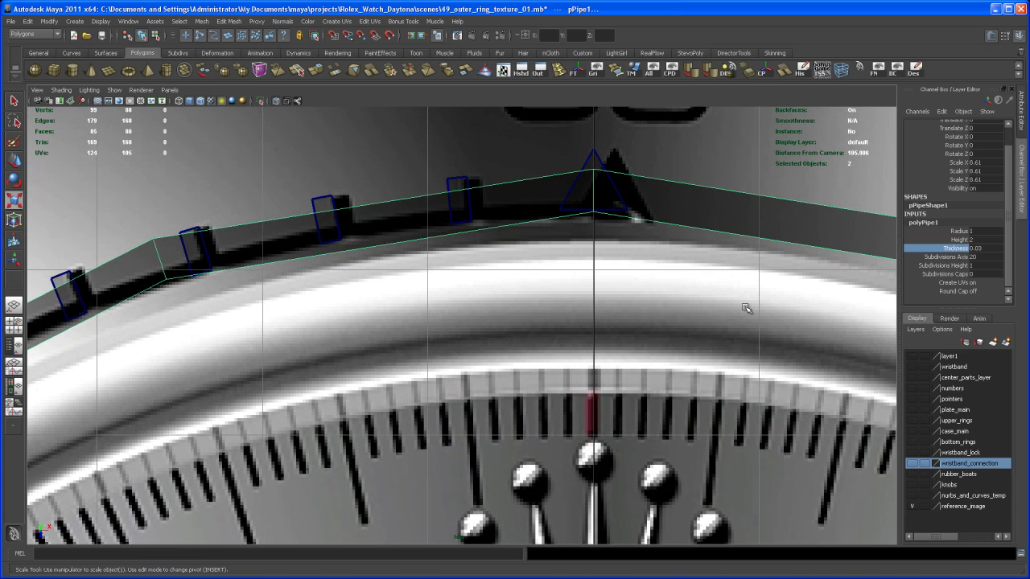
Reduce the pipe's thickness to 0.01 and scale it uniformly to 8.478 towards the printed line.
middle_click_drag(636, 307, 633, 310)
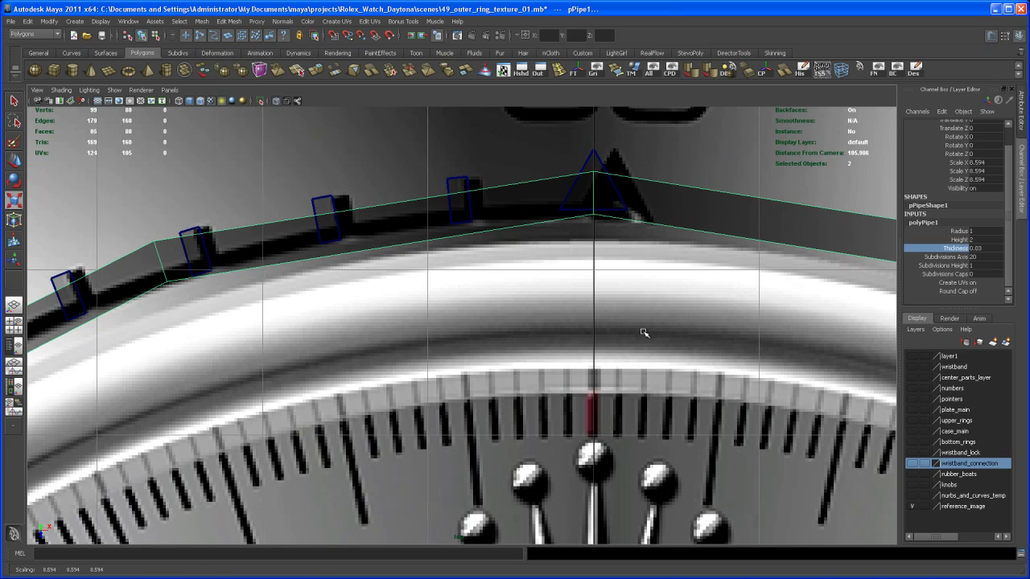
key("ctrl+z")
scroll(679, 395, "down", 5)
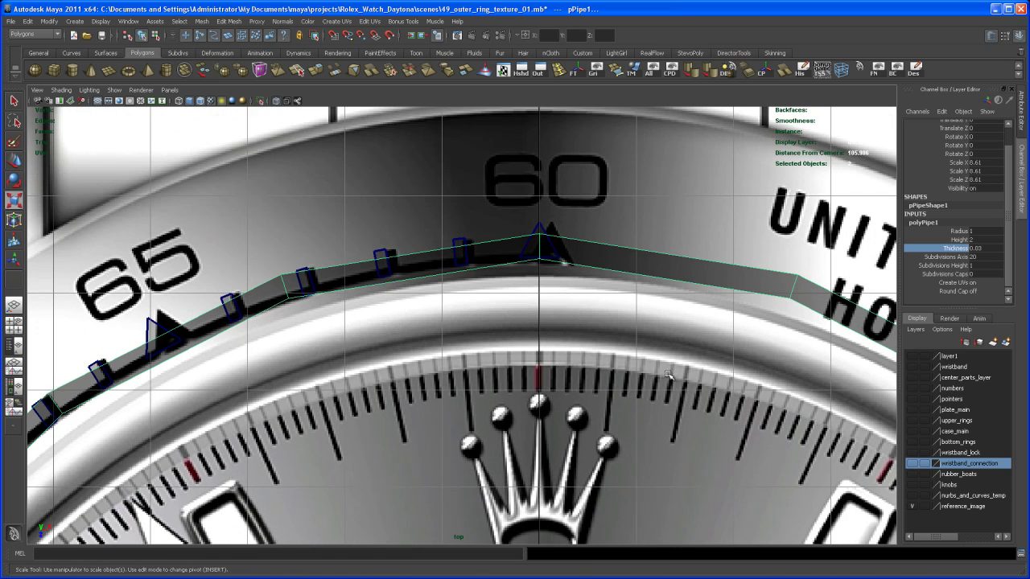
scroll(655, 292, "up", 3)
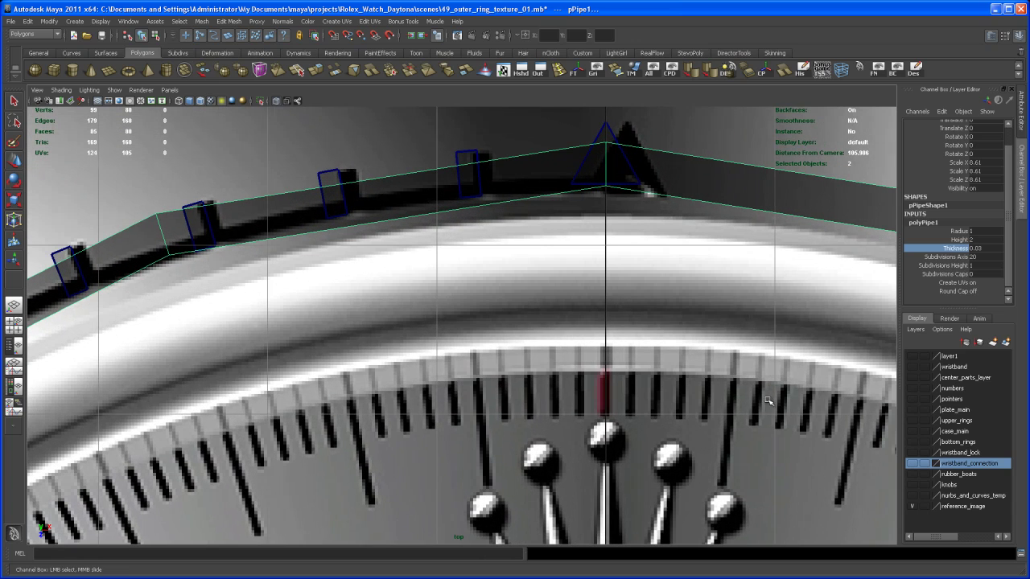
middle_click_drag(569, 283, 567, 285)
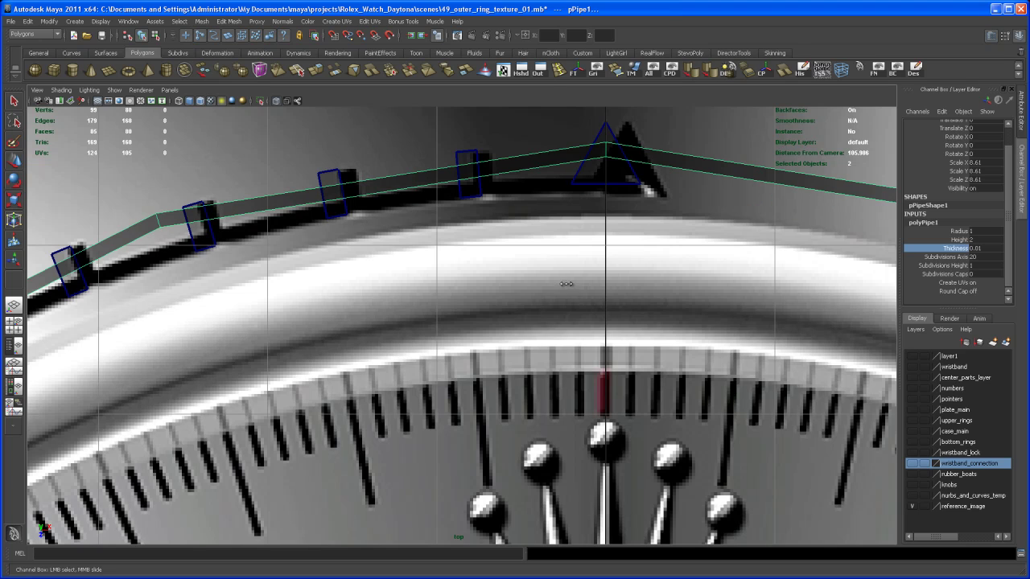
scroll(603, 279, "down", 10)
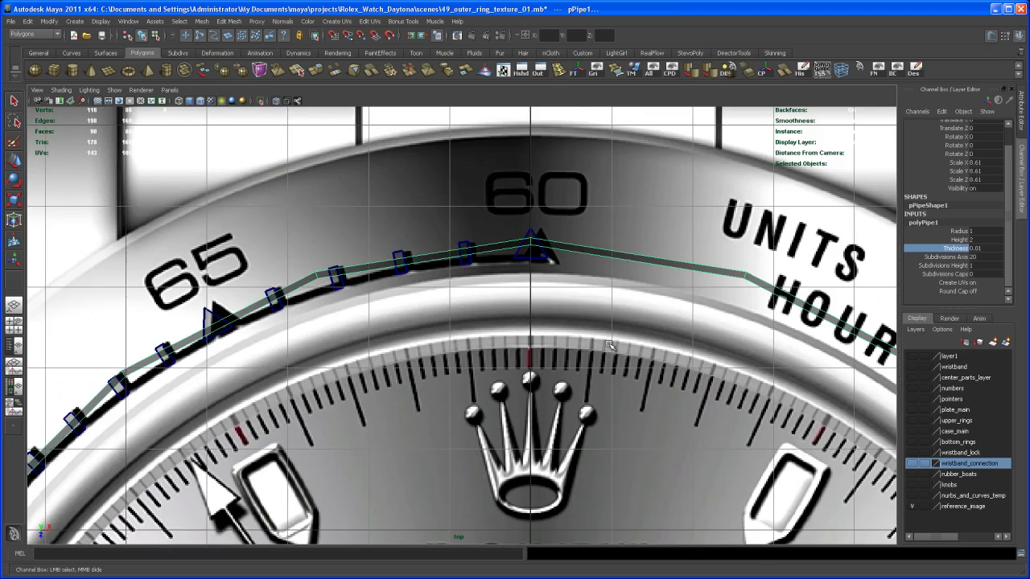
scroll(618, 340, "down", 3)
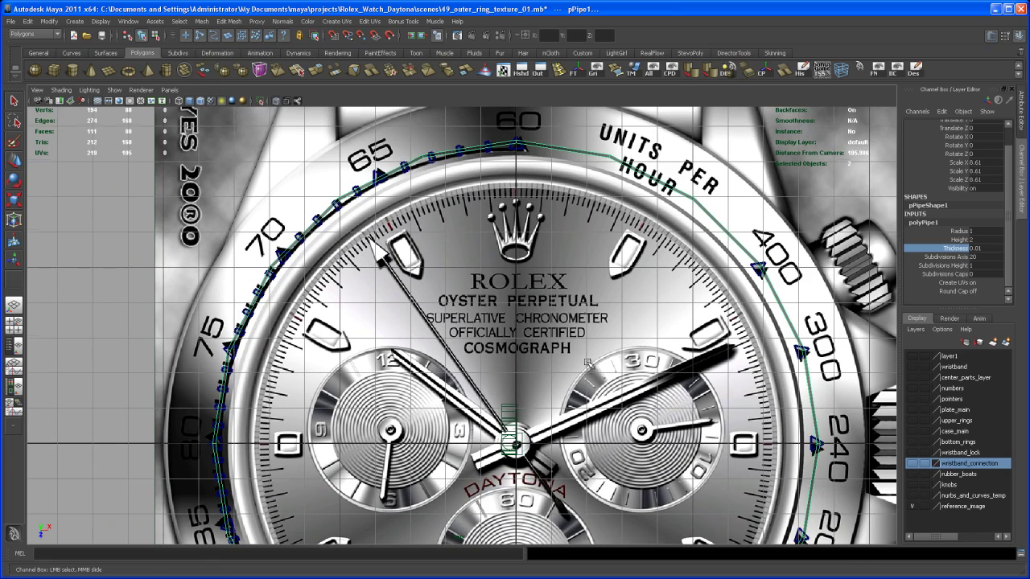
key("r")
left_click_drag(518, 446, 514, 445)
right_click_drag(601, 348, 872, 371, "alt")
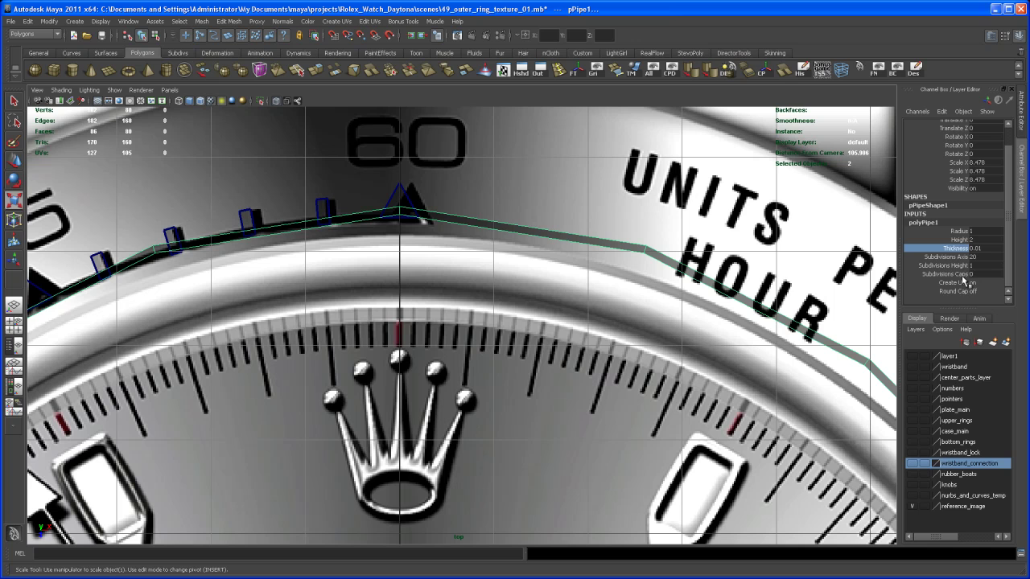
Set the pipe's Subdivisions Caps to 4 and check its smoothed preview against the printed ring.
left_click(963, 274)
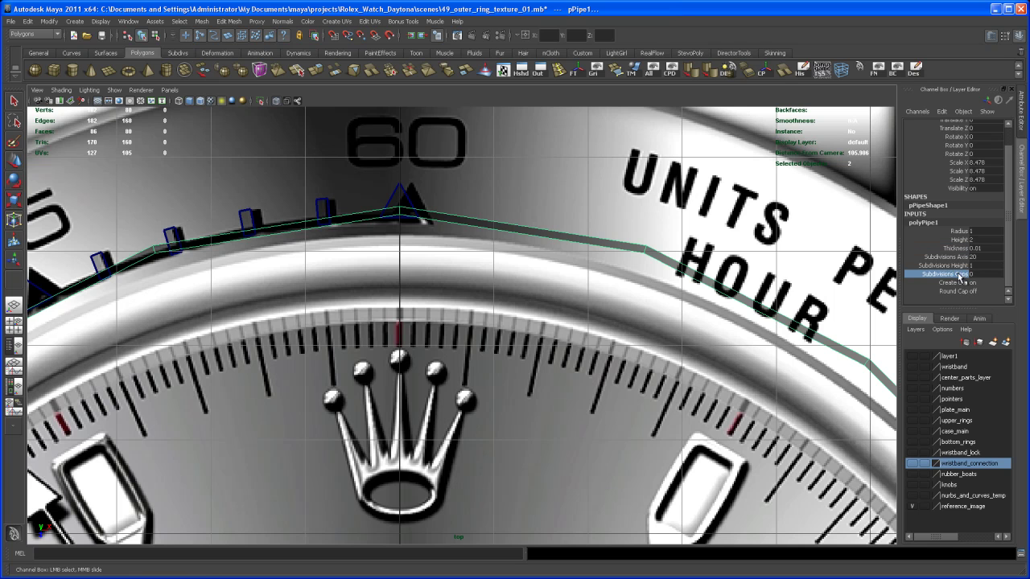
mouse_move(760, 299)
middle_mouse_down()
mouse_move(782, 312)
mouse_move(762, 312)
mouse_move(790, 310)
middle_mouse_up()
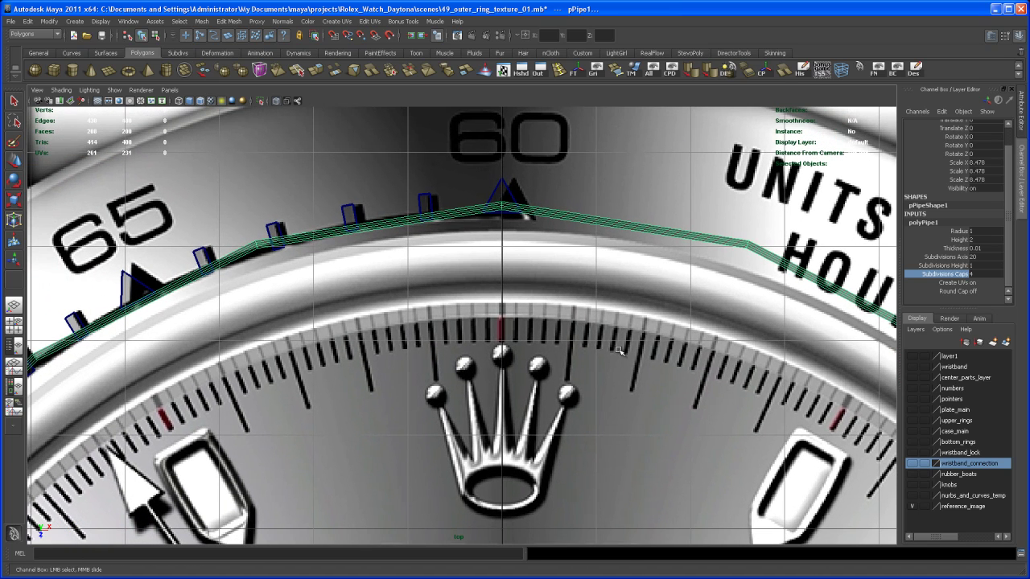
key("3")
middle_click_drag(599, 360, 600, 393, "alt")
right_click_drag(581, 387, 632, 406, "alt")
scroll(632, 406, "down", 3)
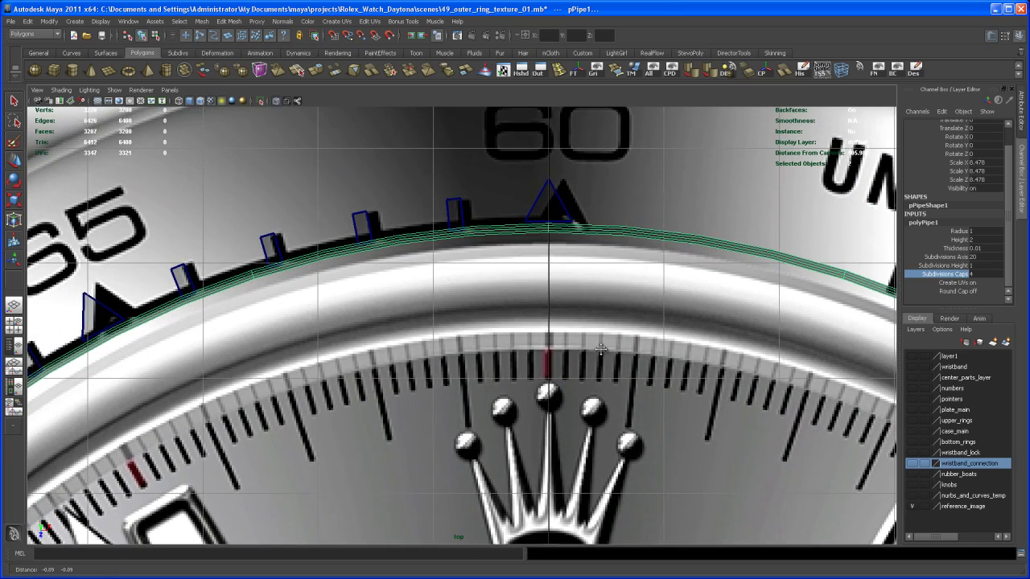
scroll(591, 356, "up", 3)
key("1")
scroll(594, 338, "down", 4)
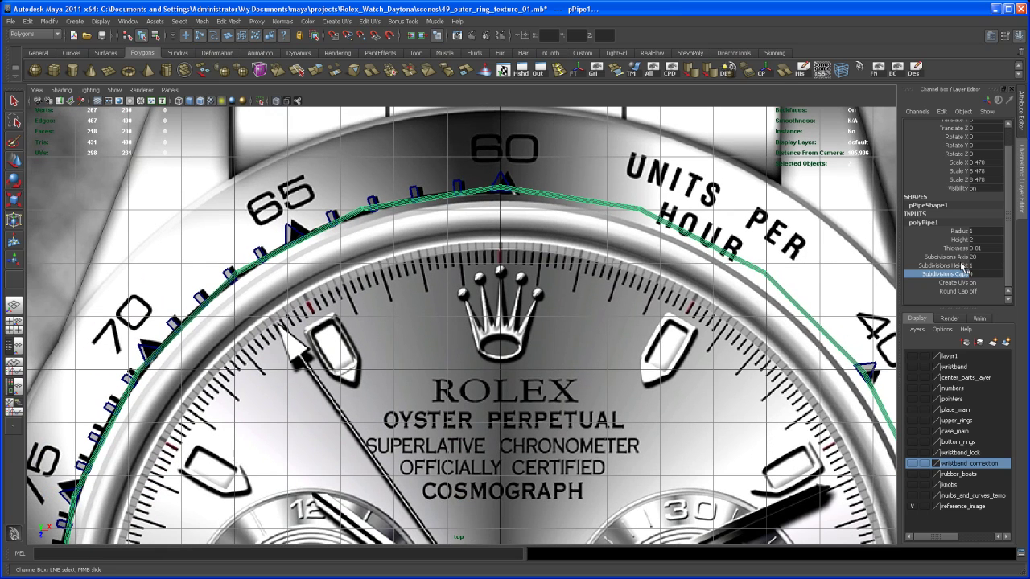
Set the pipe's Subdivisions Axis to 80 and display it with smooth mesh preview.
left_click(959, 257)
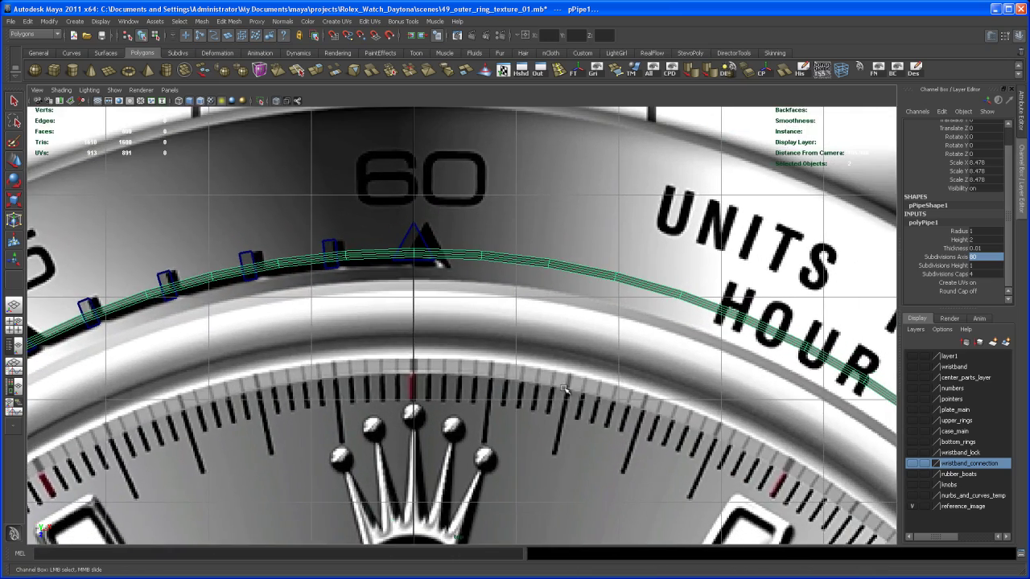
scroll(565, 389, "down", 10)
middle_click_drag(565, 389, 569, 267, "alt")
scroll(553, 427, "down", 1)
mouse_move(551, 428)
middle_mouse_down("alt")
mouse_move(552, 330)
mouse_move(596, 438)
middle_mouse_up("alt")
right_click_drag(596, 439, 636, 483, "alt")
middle_click_drag(636, 483, 683, 541, "alt")
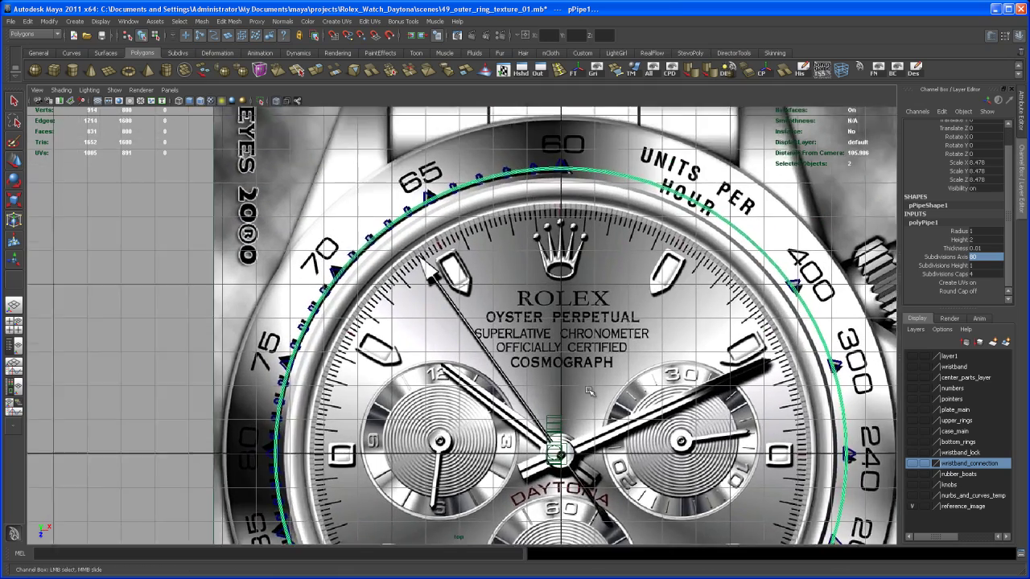
right_click_drag(683, 541, 764, 496, "alt")
middle_click_drag(568, 278, 564, 413, "alt")
right_click_drag(564, 413, 651, 409, "alt")
middle_click_drag(651, 410, 547, 474, "alt")
right_click_drag(595, 476, 668, 484, "alt")
key("3")
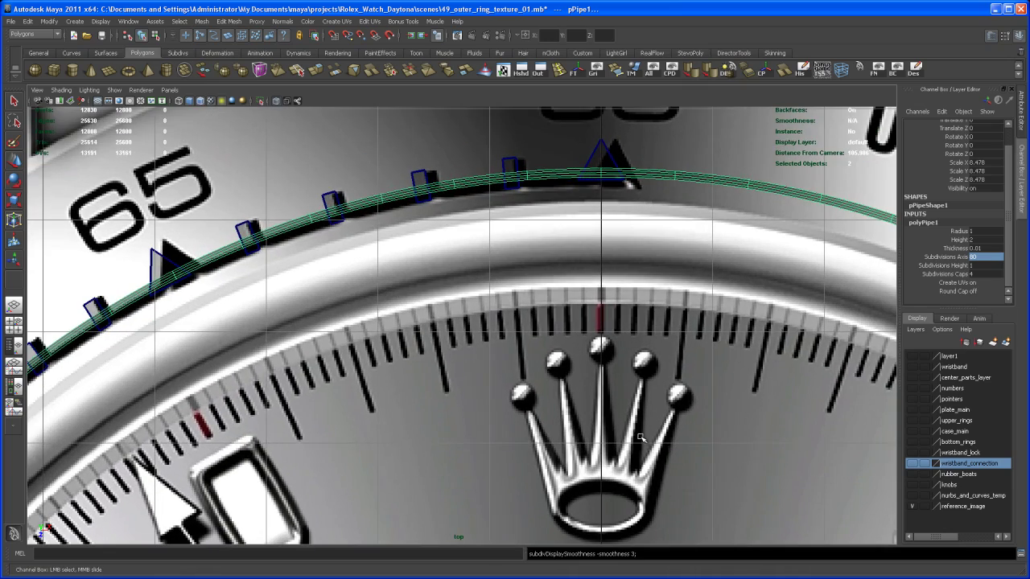
Scale the smoothed pipe uniformly to 8.414 about the watch centre.
right_click_drag(639, 438, 609, 392, "alt")
middle_click_drag(609, 391, 661, 188, "alt")
right_click_drag(661, 188, 619, 371, "alt")
key("r")
middle_click_drag(582, 428, 578, 422, "alt")
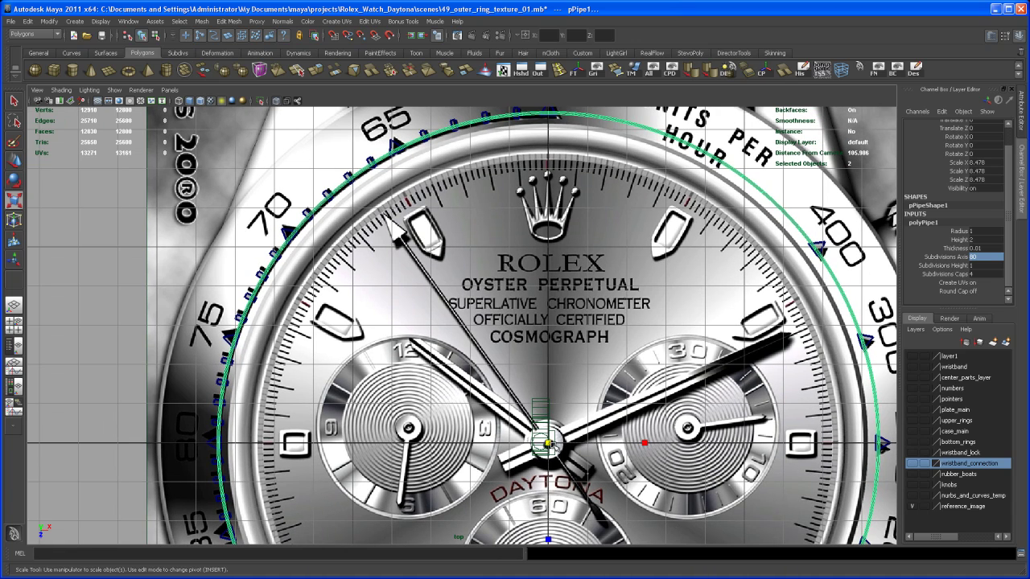
left_click_drag(547, 443, 544, 442)
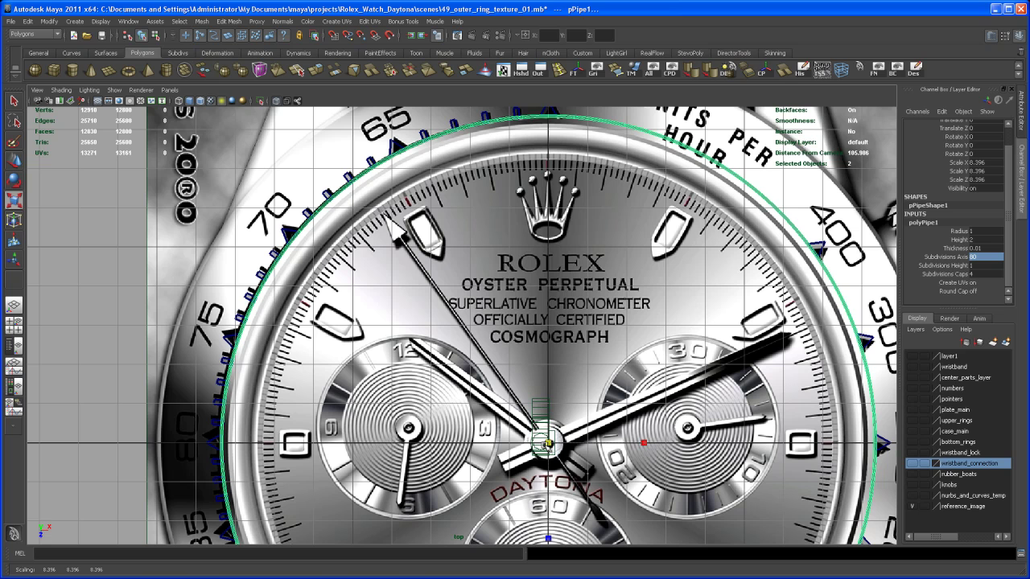
left_click_drag(547, 442, 548, 444)
Refine the pipe's uniform scale to 8.407 so its inner edge meets the ticks' inner ends near the 60 marker.
mouse_move(558, 352)
middle_mouse_down("alt")
mouse_move(545, 485)
mouse_move(553, 537)
middle_mouse_up("alt")
right_click_drag(553, 537, 845, 463, "alt")
middle_click_drag(845, 464, 630, 445, "alt")
right_click_drag(631, 445, 793, 482, "alt")
middle_click_drag(549, 354, 554, 460, "alt")
mouse_move(554, 459)
right_mouse_down("alt")
mouse_move(681, 474)
mouse_move(744, 522)
right_mouse_up("alt")
middle_click_drag(564, 433, 698, 391, "alt")
middle_click_drag(509, 420, 531, 413, "alt")
right_click_drag(549, 434, 749, 524, "alt")
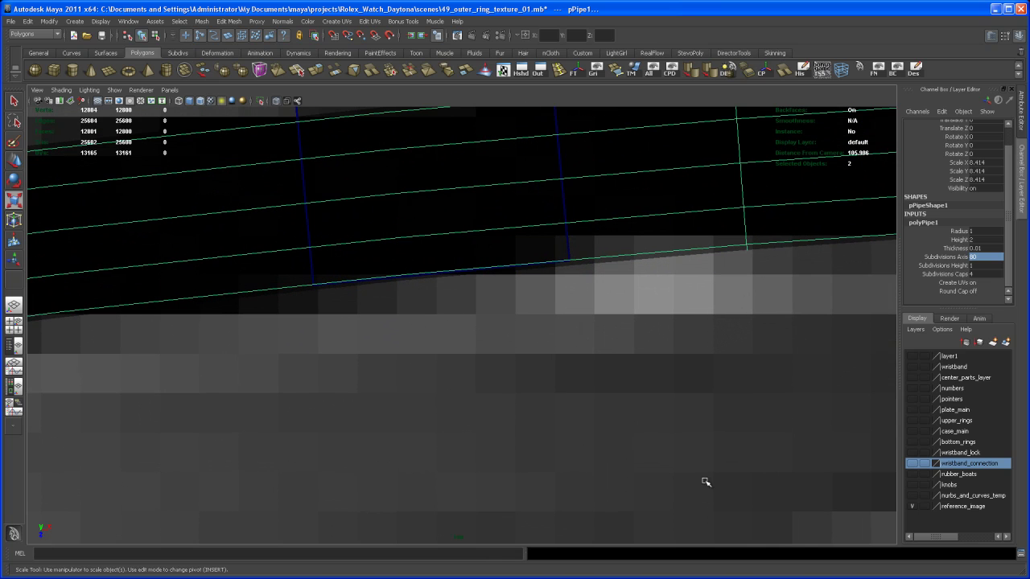
mouse_move(572, 264)
right_mouse_down("alt")
mouse_move(571, 320)
mouse_move(614, 285)
mouse_move(552, 361)
mouse_move(634, 316)
mouse_move(538, 499)
right_mouse_up("alt")
middle_click_drag(540, 533, 541, 328, "alt")
middle_click_drag(525, 365, 569, 444, "alt")
left_click_drag(538, 506, 536, 506)
Examine the pipe's inner edge against the base of the tick beside the 60 marker.
middle_click_drag(536, 295, 525, 349, "alt")
right_click_drag(524, 349, 575, 350, "alt")
middle_click_drag(575, 351, 555, 537, "alt")
right_click_drag(555, 537, 825, 551, "alt")
middle_click_drag(565, 363, 525, 385, "alt")
right_click_drag(525, 386, 716, 395, "alt")
middle_click_drag(513, 396, 508, 400, "alt")
right_click_drag(509, 401, 780, 516, "alt")
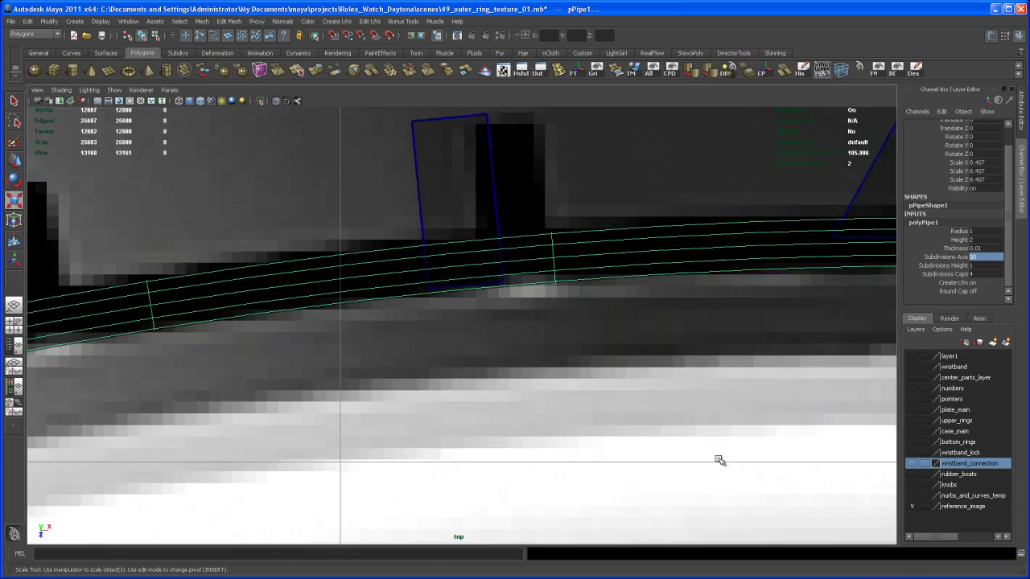
right_click_drag(516, 339, 682, 475, "alt")
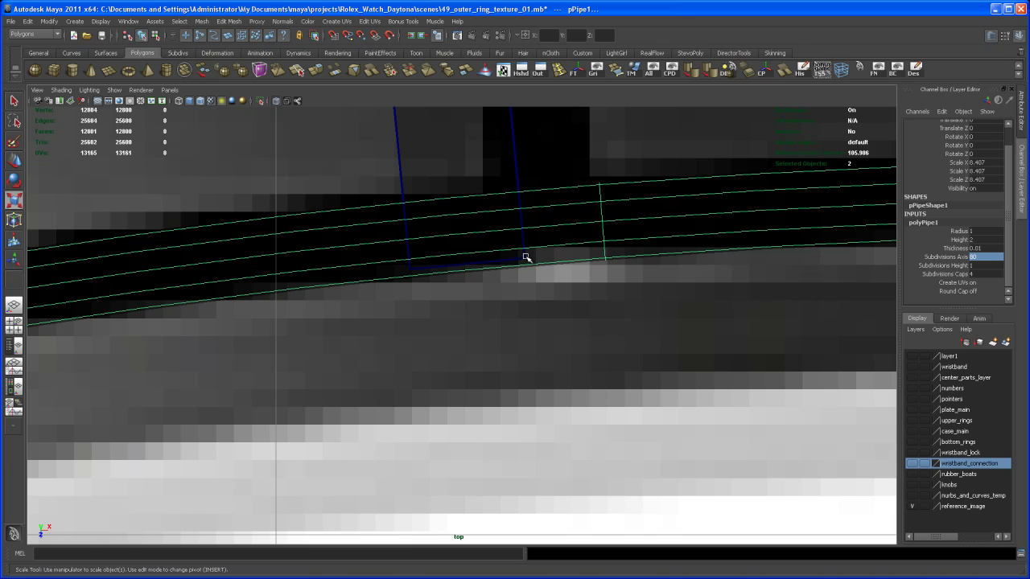
right_click_drag(596, 319, 564, 305, "alt")
In the perspective view, delete the pipe's wall and lower cap faces, keeping only the flat upper ring.
key("space")
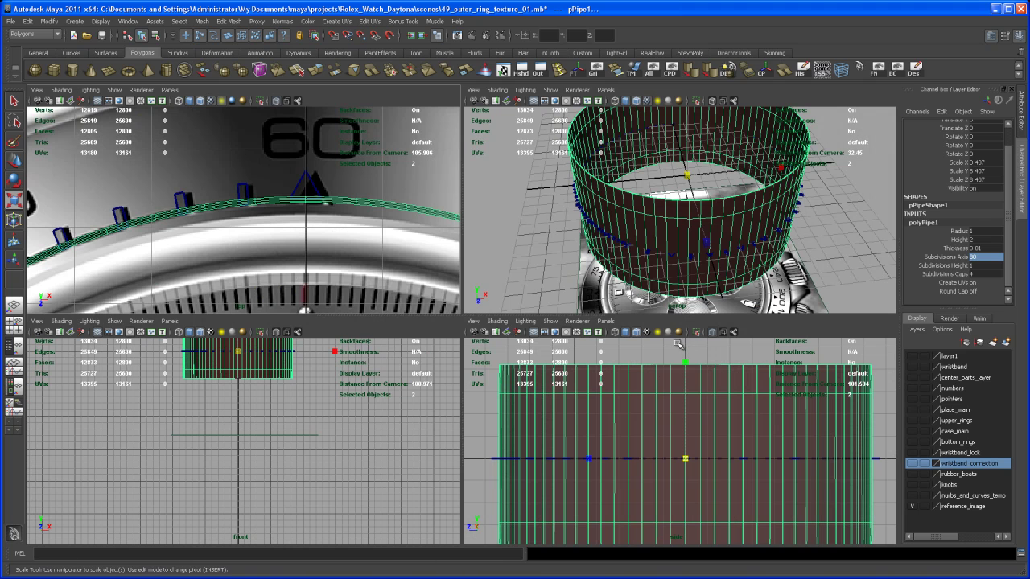
key("space")
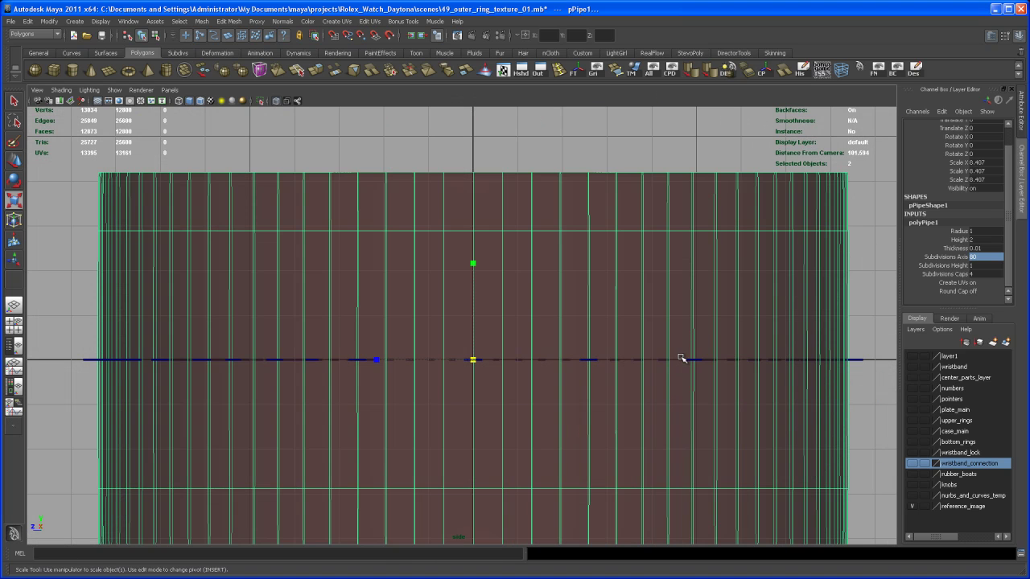
key("space")
key("space")
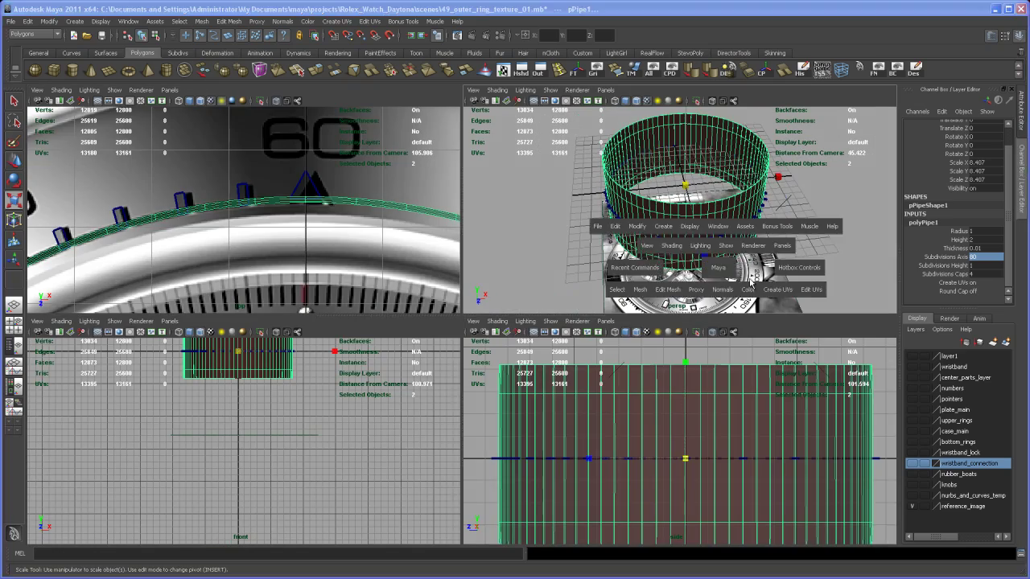
left_click_drag(720, 310, 633, 298, "alt")
right_click_drag(523, 264, 524, 304)
left_click_drag(239, 266, 752, 484)
key("Delete")
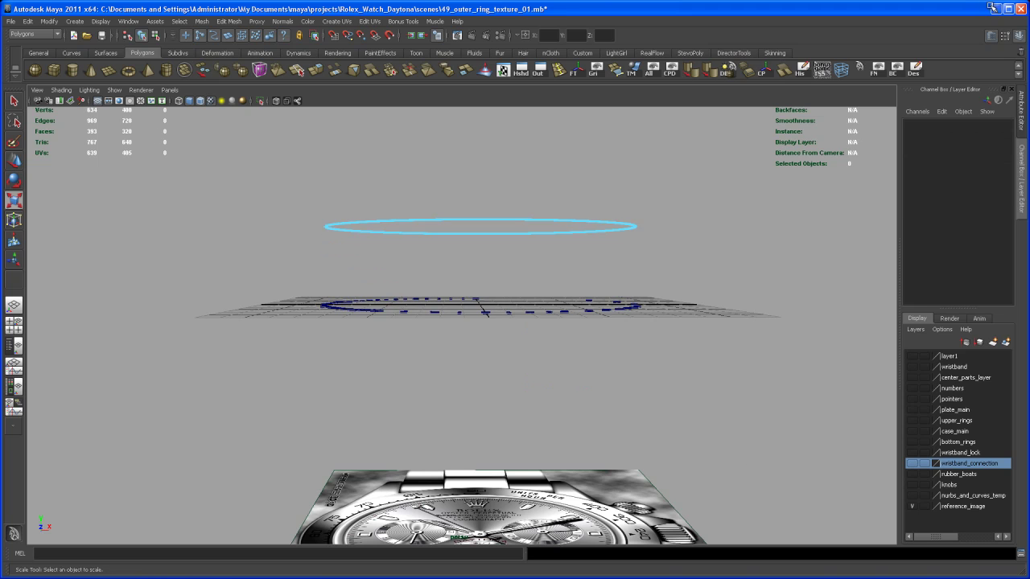
Return to object mode and move the flat ring down to Translate Y -4.200, level with the ticks.
left_click_drag(593, 351, 586, 396, "alt")
right_click_drag(630, 243, 653, 223)
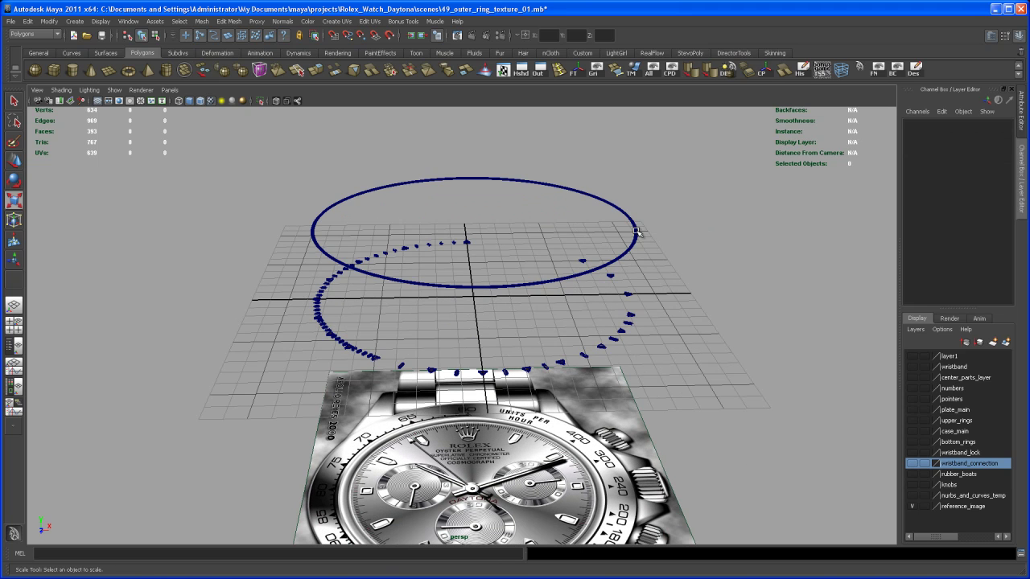
left_click(640, 240)
left_click_drag(644, 242, 690, 255, "alt")
key("w")
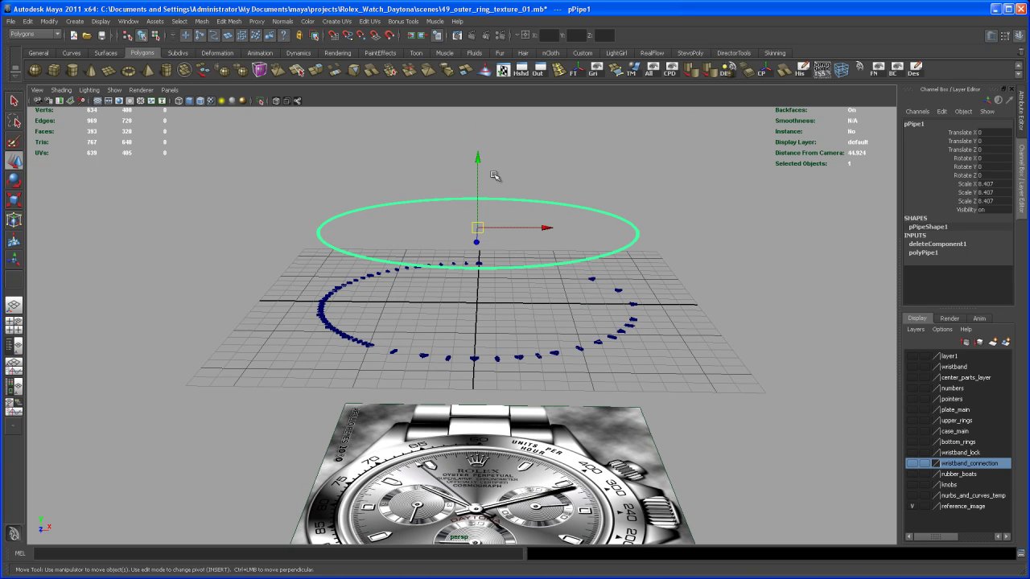
left_click_drag(478, 163, 480, 183)
Examine the lowered ring against the ticks and triangles from several angles in the perspective view.
left_click_drag(531, 302, 529, 331, "alt")
right_click_drag(529, 331, 550, 362, "alt")
middle_click_drag(550, 362, 550, 440, "alt")
right_click_drag(534, 305, 549, 320, "alt")
middle_click_drag(549, 320, 568, 385, "alt")
right_click_drag(568, 385, 607, 404, "alt")
middle_click_drag(556, 354, 584, 338, "alt")
right_click_drag(585, 338, 501, 299, "alt")
middle_click_drag(544, 419, 562, 329, "alt")
left_click_drag(563, 331, 585, 358, "alt")
In the top view, select the faces of the ring's 3 o'clock half, from 60 round to 120, and delete them.
key("space")
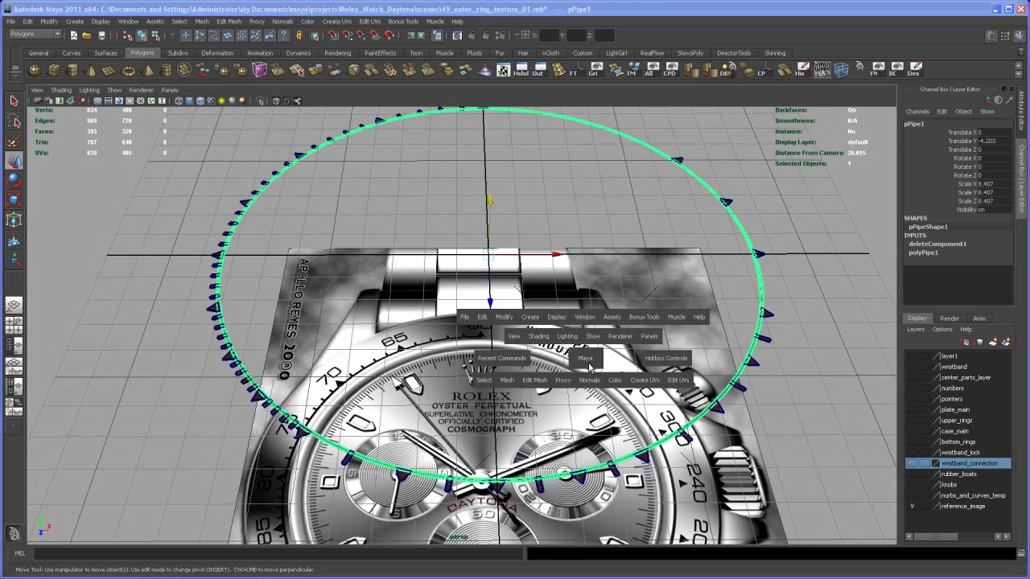
key("space")
key("space")
middle_click_drag(518, 341, 497, 343, "alt")
right_click_drag(607, 354, 547, 354, "alt")
middle_click_drag(548, 354, 479, 325, "alt")
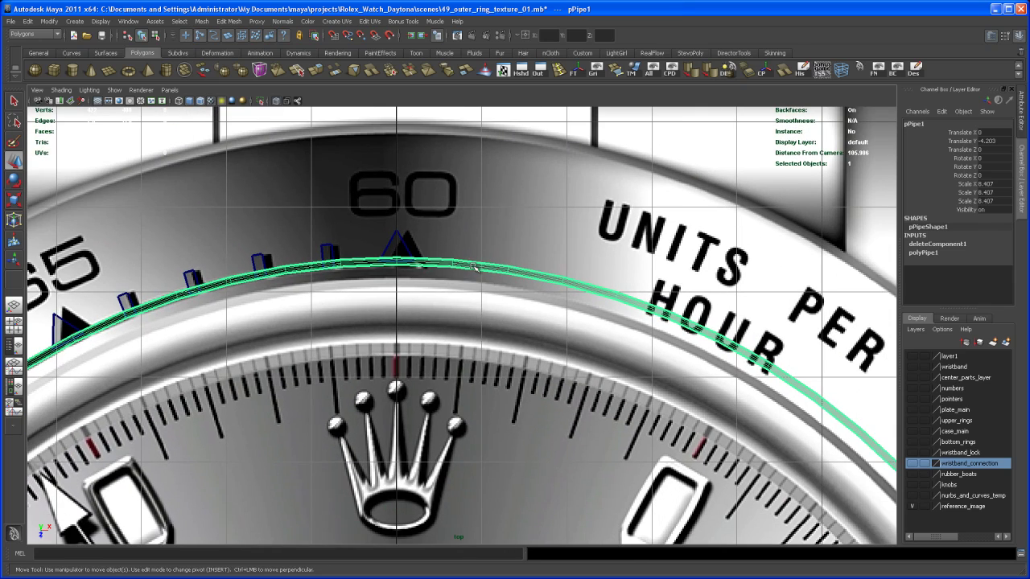
right_click_drag(478, 290, 477, 291)
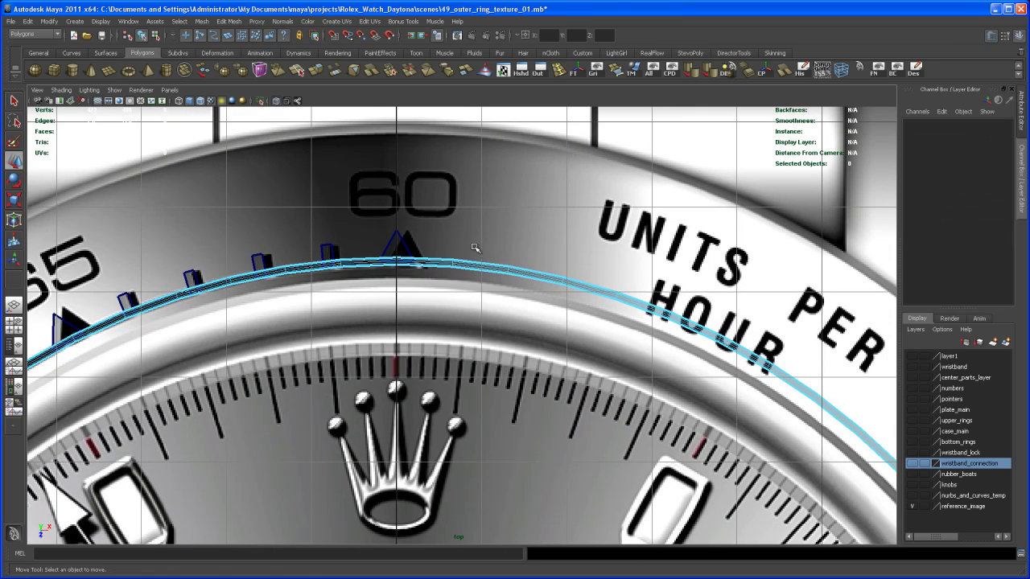
left_click_drag(581, 332, 581, 331)
scroll(566, 243, "down", 5)
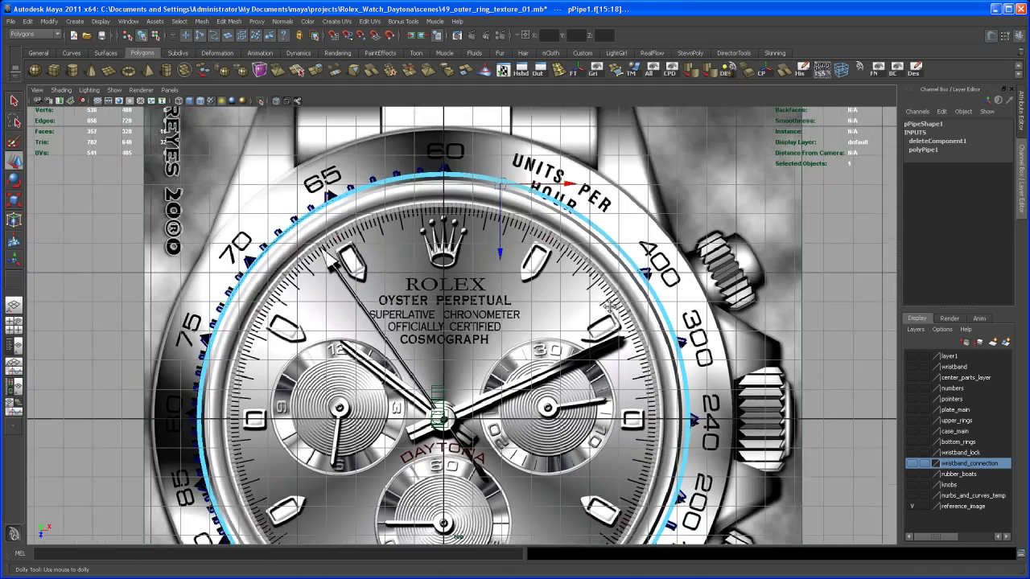
scroll(566, 243, "down", 4)
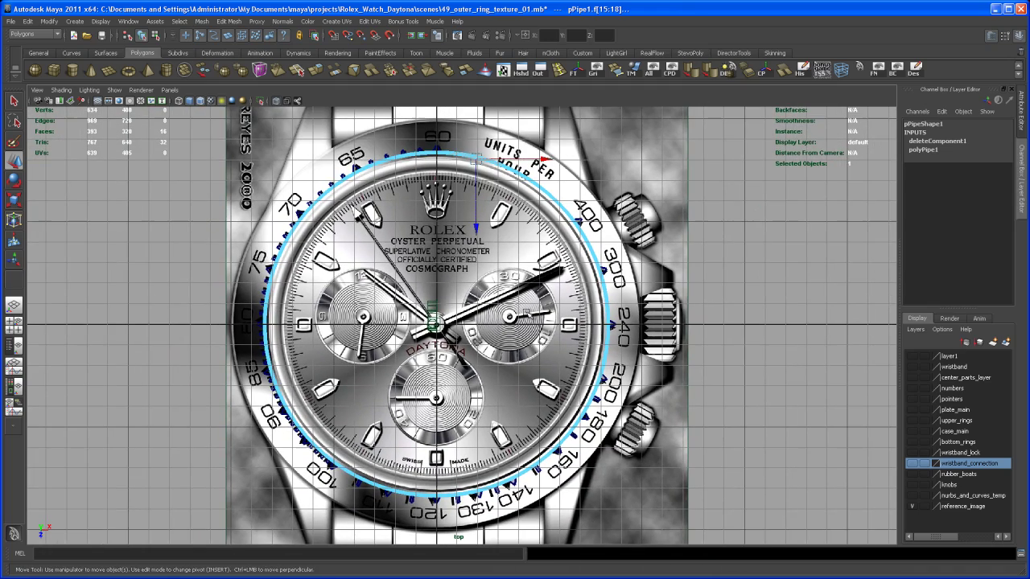
left_click_drag(520, 253, 659, 493)
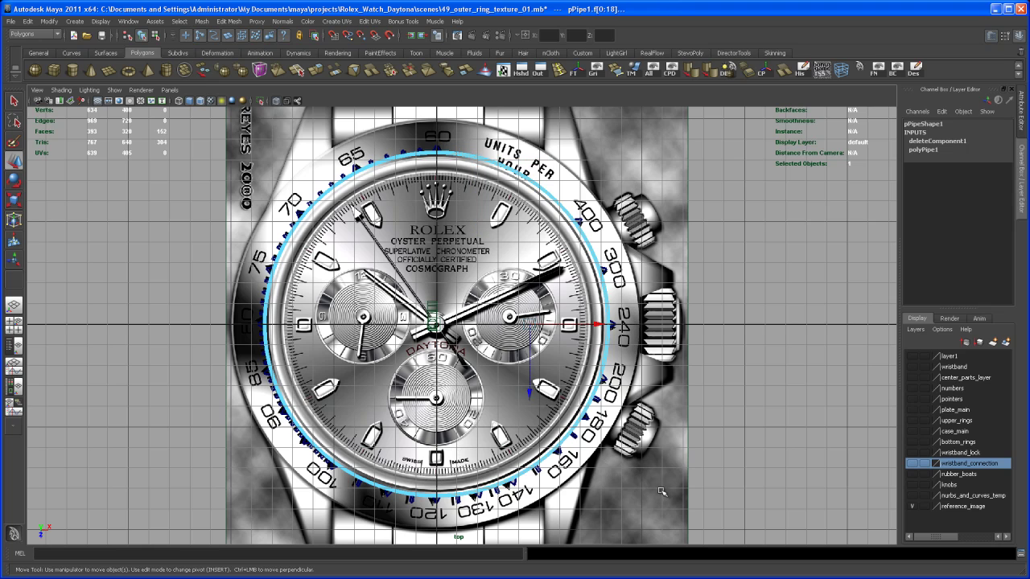
key("Delete")
Delete the ring's remaining faces between the 100 and 120 markers.
middle_click_drag(455, 370, 547, 220, "alt")
scroll(548, 221, "up", 2)
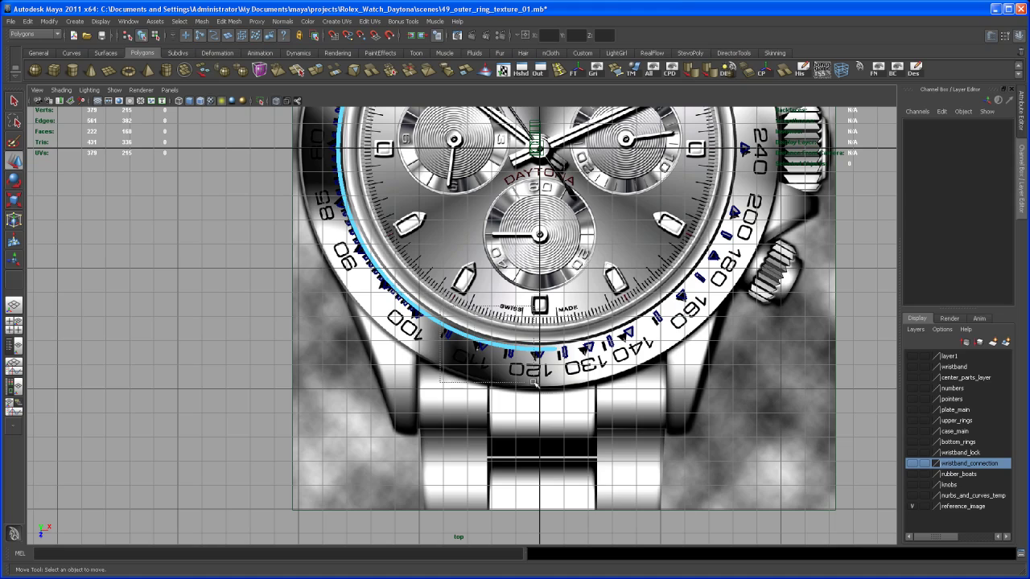
left_click_drag(513, 368, 576, 406)
key("Delete")
Select the vertices at the strip's open end near 100 and move them back to the triangle's corner.
right_click_drag(458, 358, 595, 386, "alt")
middle_click_drag(416, 365, 563, 397, "alt")
right_click_drag(483, 386, 623, 464, "alt")
middle_click_drag(623, 464, 495, 421, "alt")
right_click_drag(494, 421, 676, 482, "alt")
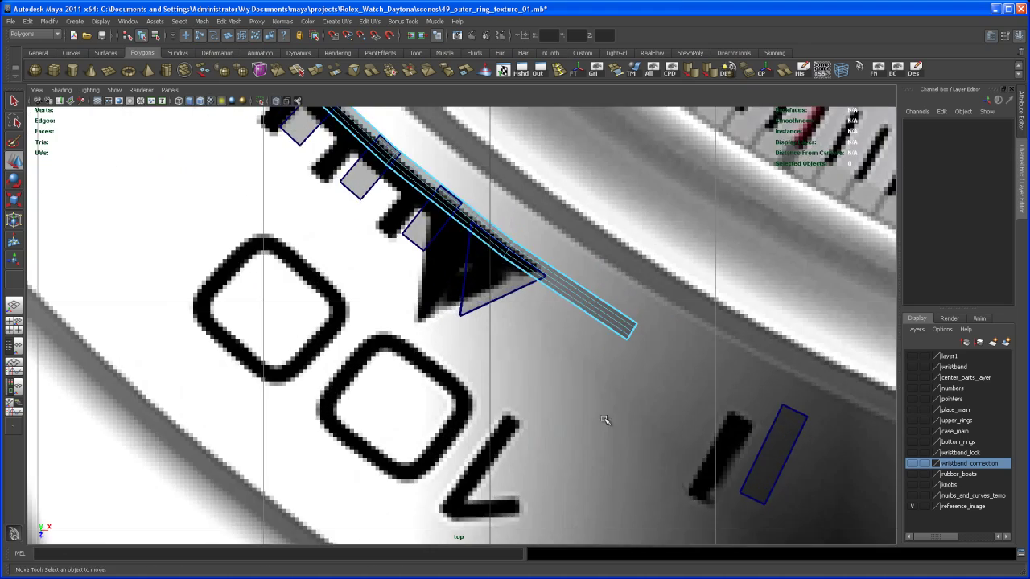
middle_click_drag(520, 384, 625, 466, "alt")
right_click_drag(625, 467, 660, 456, "alt")
middle_click_drag(660, 455, 429, 394, "alt")
right_click_drag(428, 393, 590, 479, "alt")
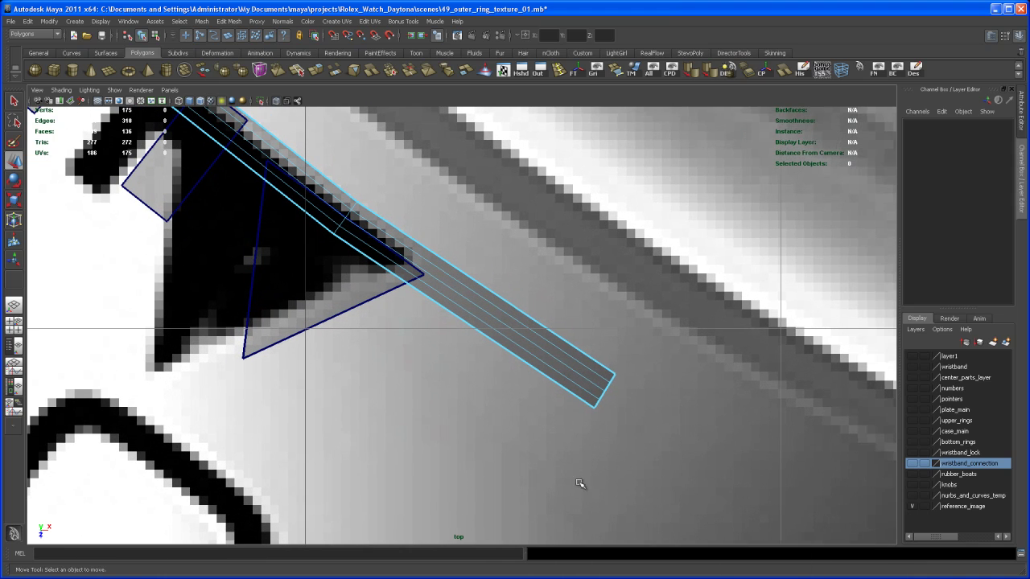
scroll(590, 478, "up", 1)
right_click(600, 395)
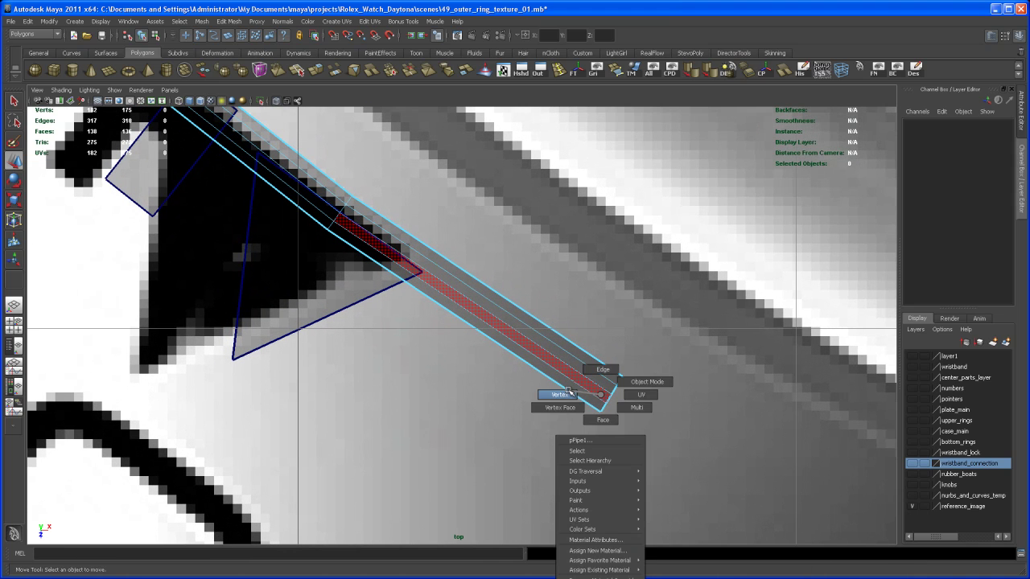
left_click(567, 394)
left_click_drag(611, 386, 641, 430)
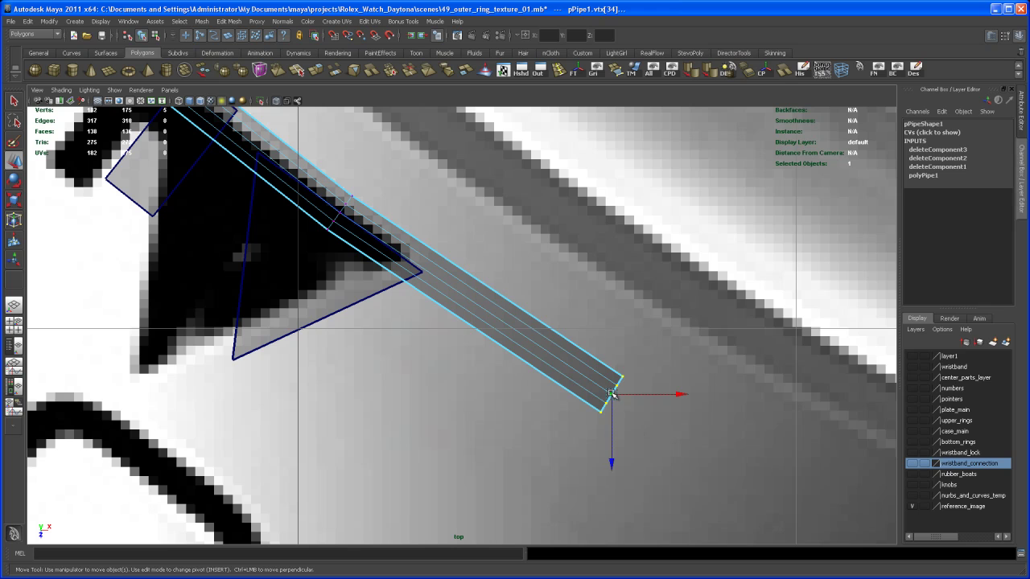
left_click_drag(614, 392, 410, 262)
Rotate and shift the strip's end vertices so the end edge follows the slanted outer side of the 100 triangle.
right_click_drag(413, 288, 444, 337, "alt")
middle_click_drag(444, 337, 462, 400, "alt")
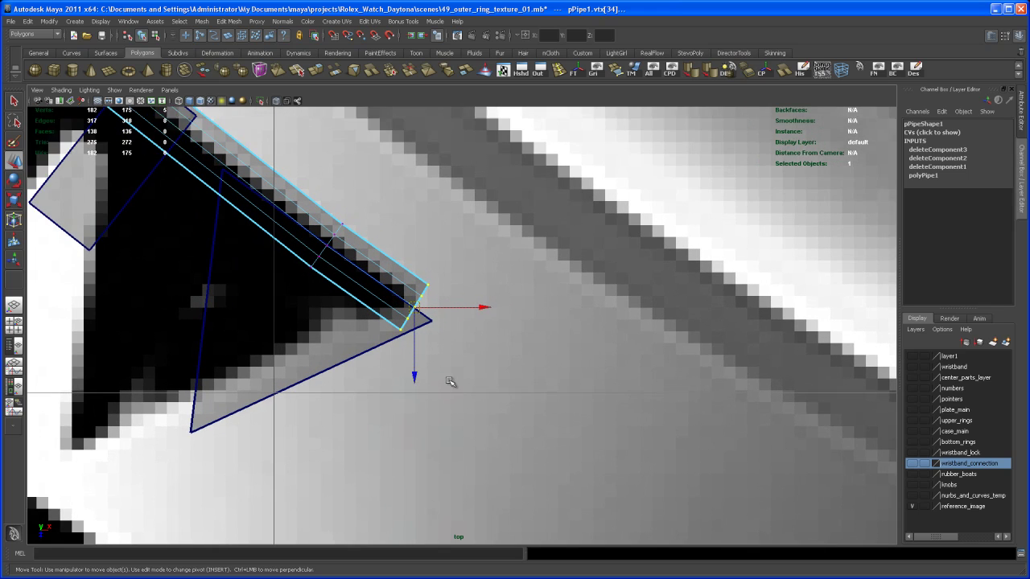
right_click_drag(462, 400, 473, 417, "alt")
middle_click_drag(473, 417, 506, 405, "alt")
right_click_drag(486, 407, 494, 411, "alt")
middle_click_drag(493, 411, 494, 420, "alt")
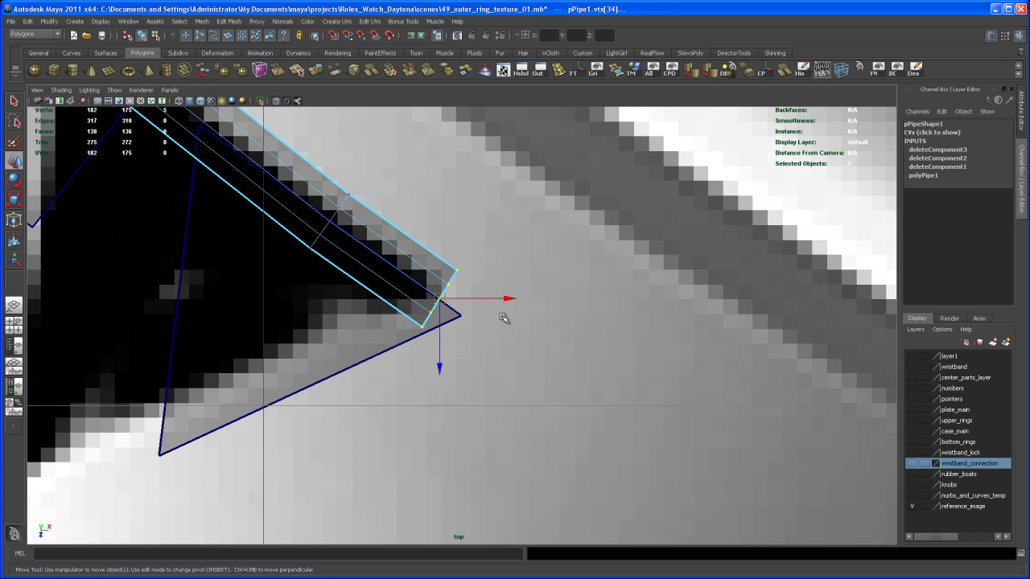
key("e")
left_click_drag(541, 251, 552, 290)
key("w")
left_click_drag(453, 301, 451, 312)
key("r")
key("e")
left_click_drag(544, 254, 555, 280)
key("w")
left_click_drag(452, 308, 455, 318)
Nudge the end vertices precisely onto the corner of the 100 triangle and frame the selection.
right_click_drag(433, 316, 663, 489, "alt")
middle_click_drag(663, 489, 706, 512, "alt")
right_click_drag(591, 423, 716, 511, "alt")
middle_click_drag(586, 423, 549, 446, "alt")
scroll(524, 414, "up", 1)
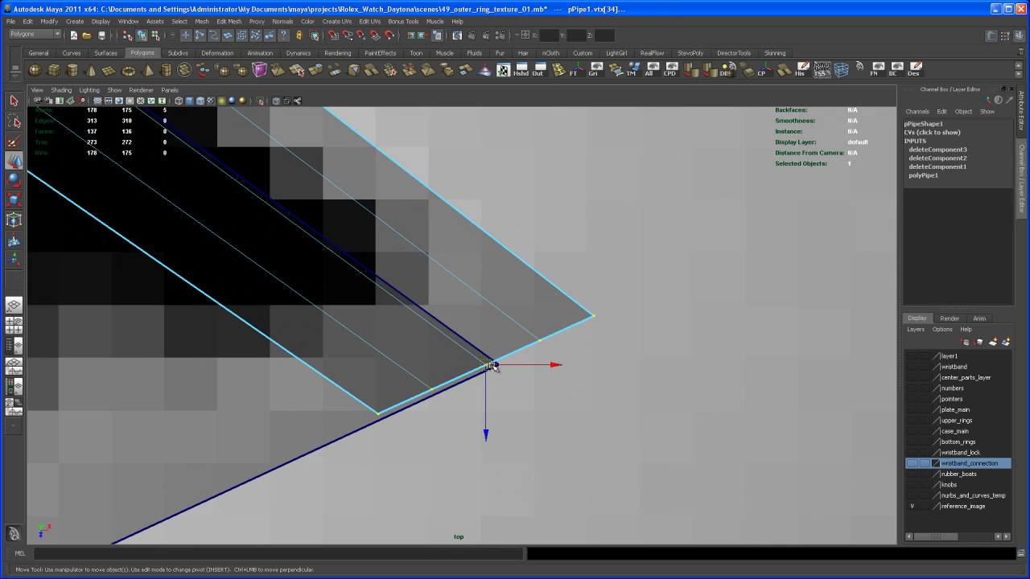
left_click_drag(490, 366, 498, 369)
key("f")
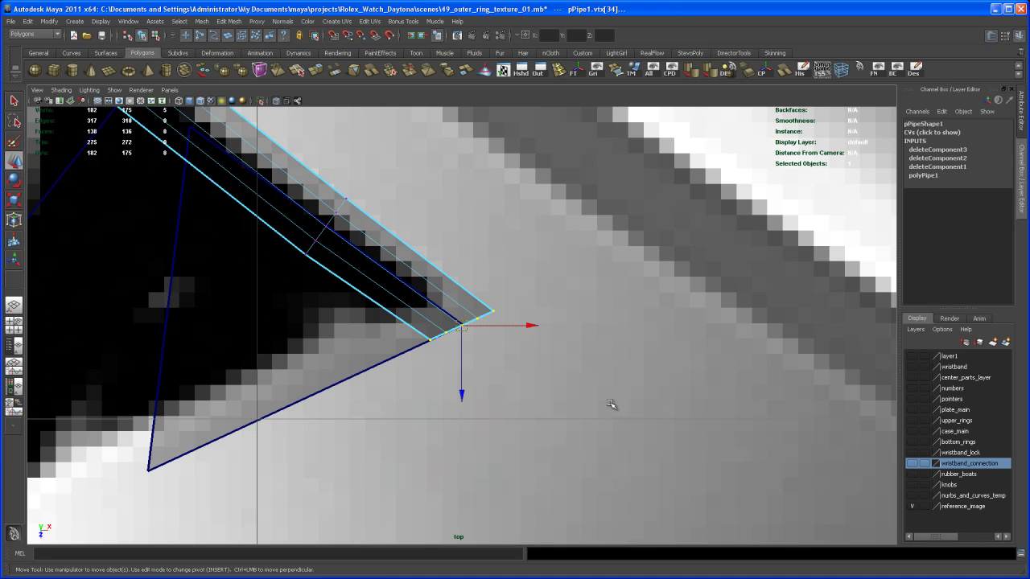